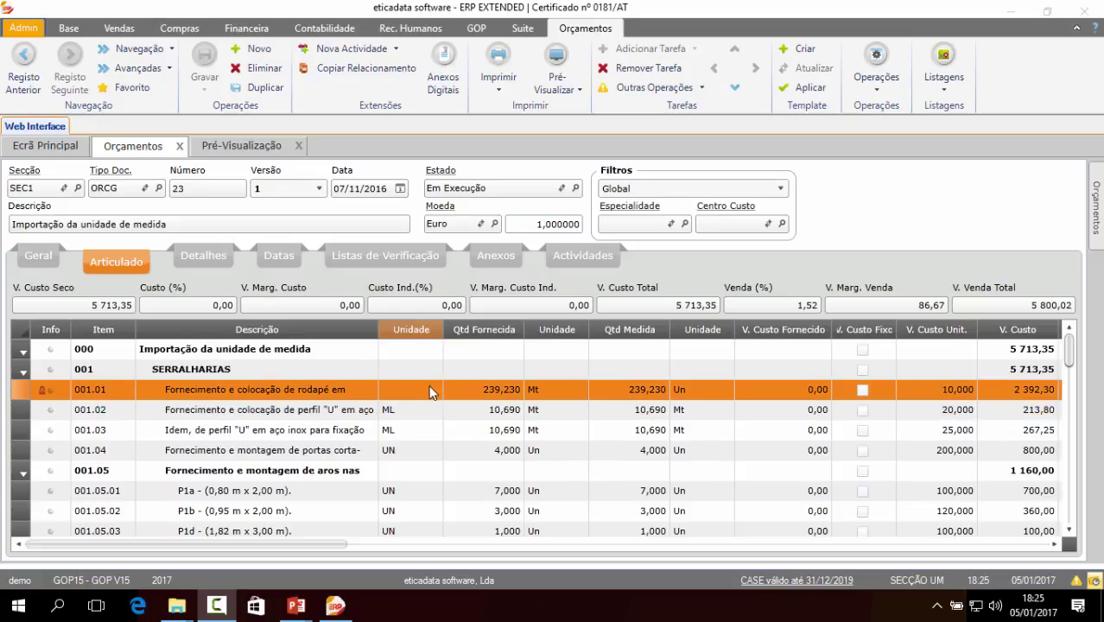
Open the task import wizard from the budget's root line, check its Unidade mapping field and close the wizard
click(702, 89)
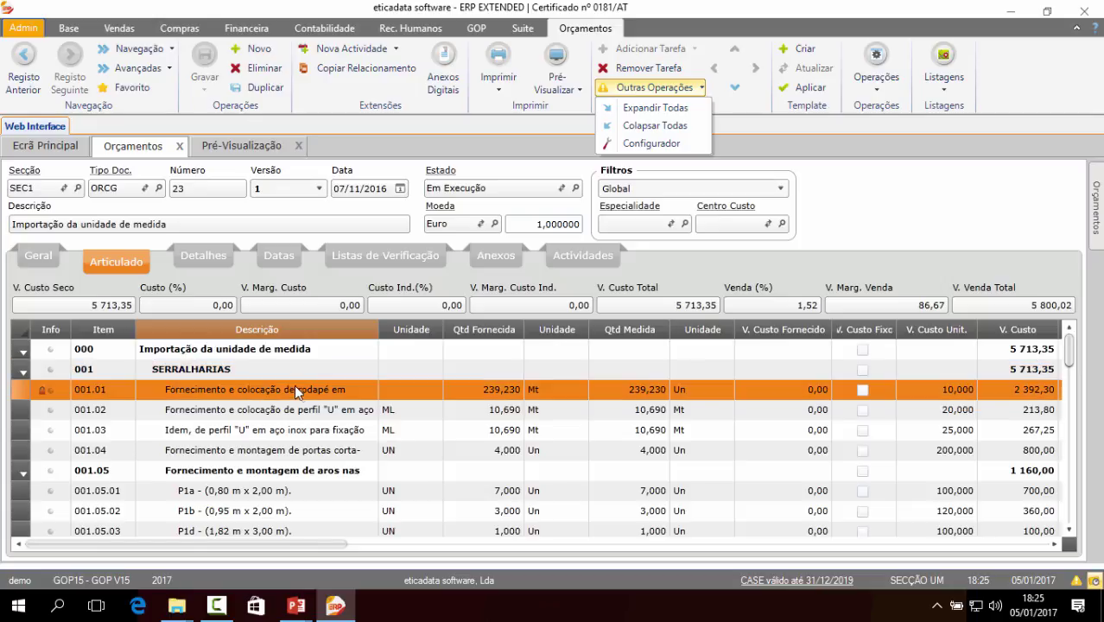
click(401, 346)
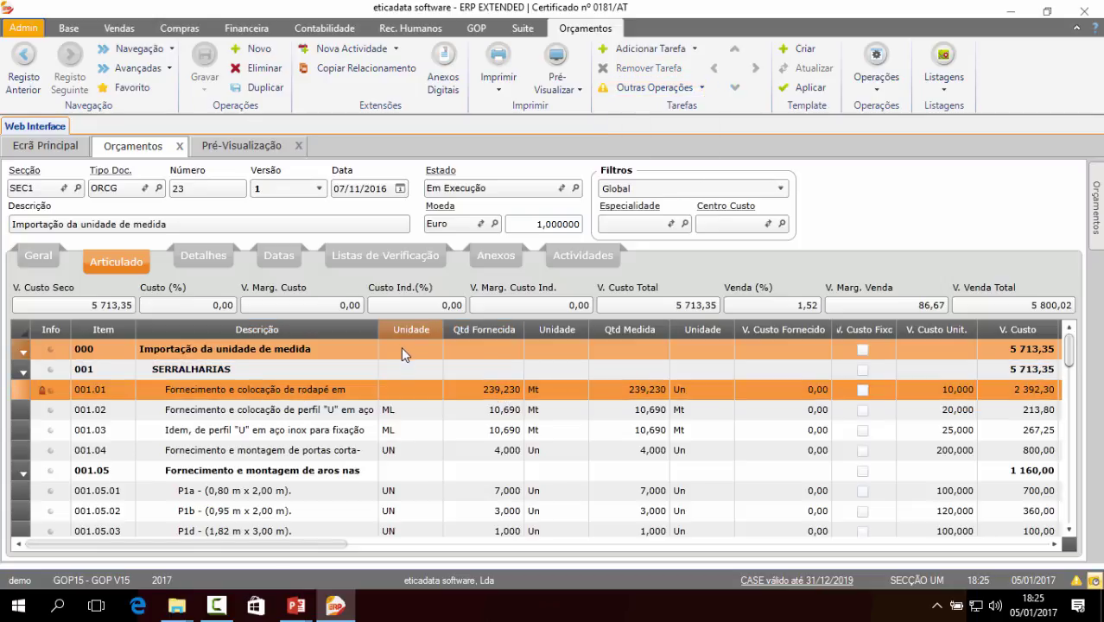
click(694, 48)
click(689, 87)
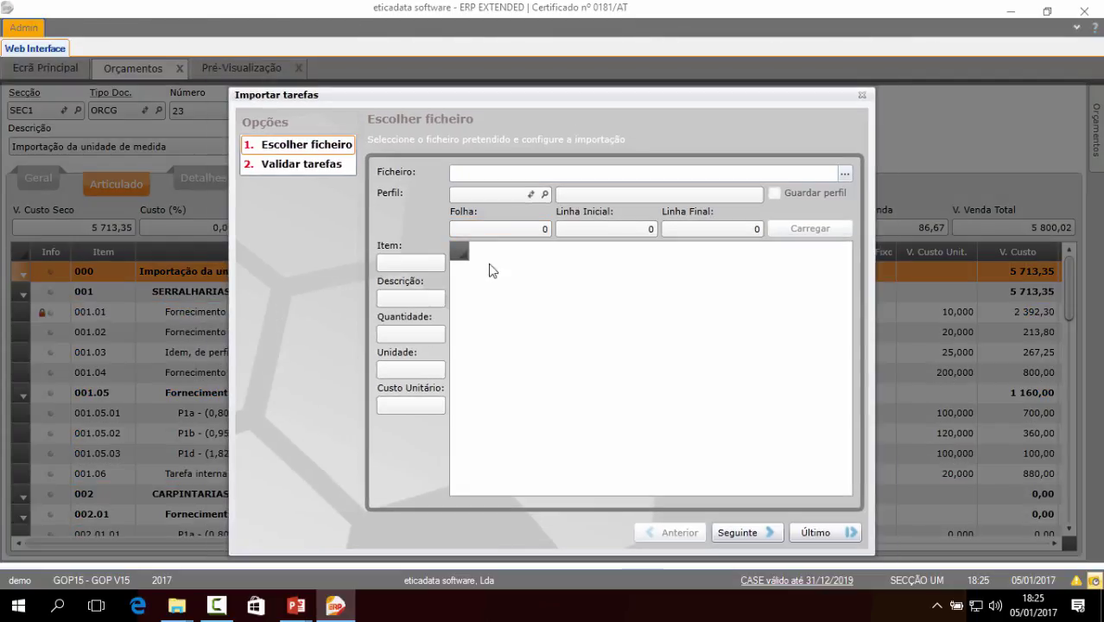
click(393, 374)
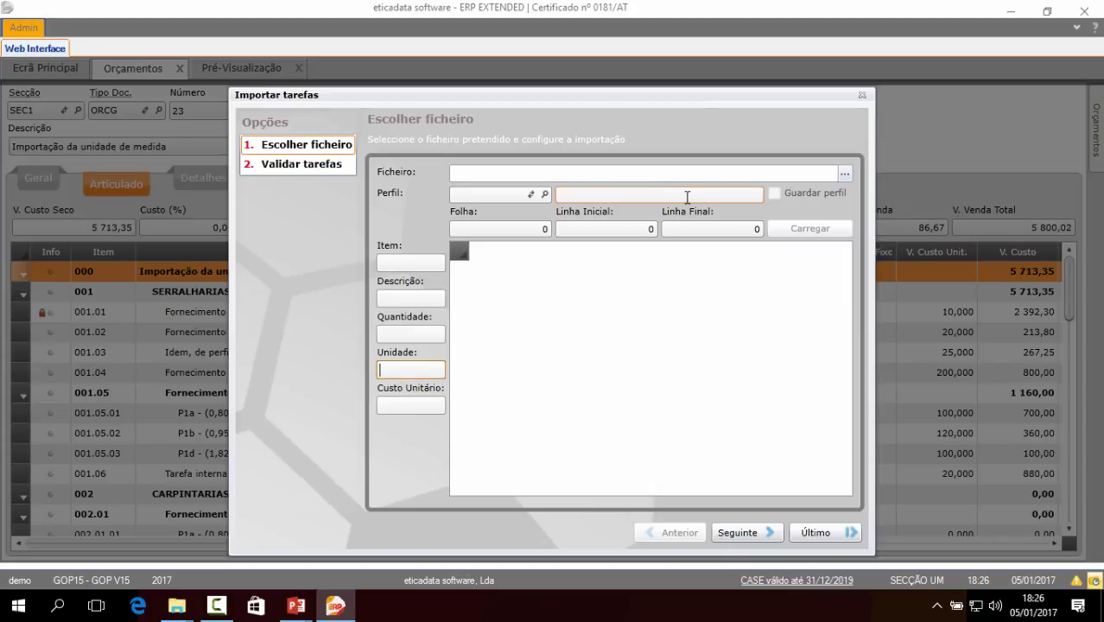
click(862, 97)
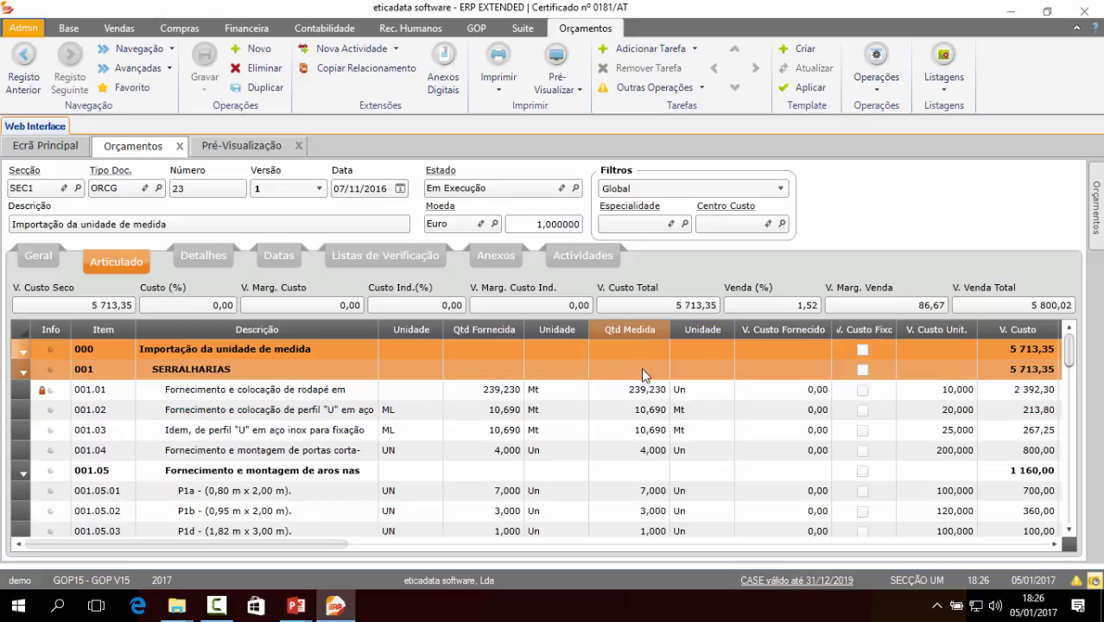
Check the units of measure beside the quantities in the budget's print preview and return to the budget
click(222, 152)
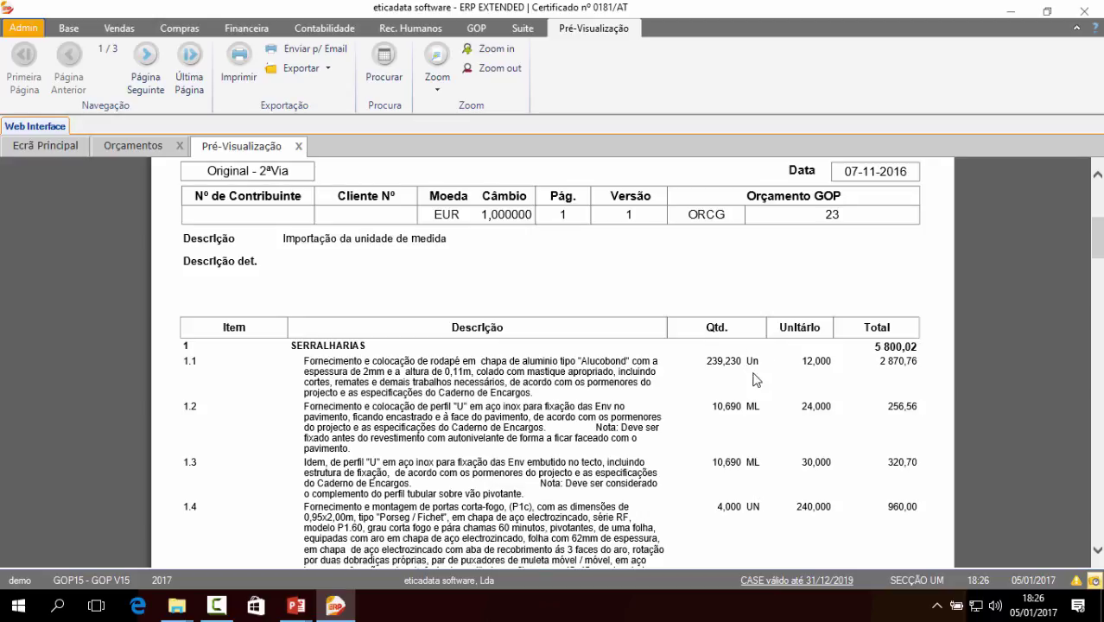
click(113, 148)
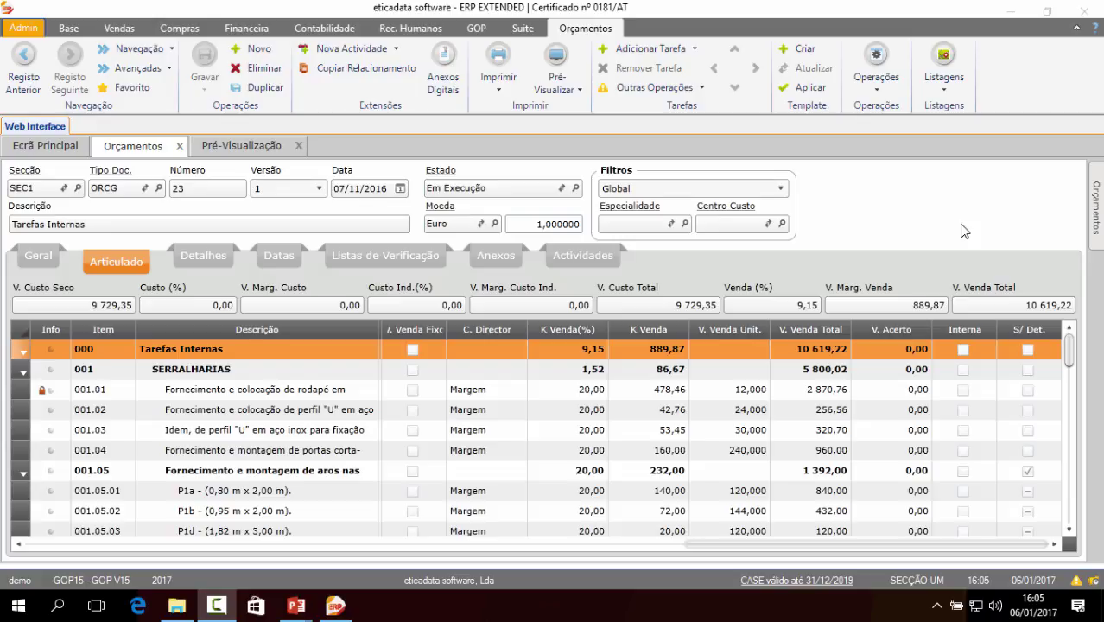
Examine the Interna flag, sale margin, unit sale price and total sale value of internal task 001.06
click(701, 88)
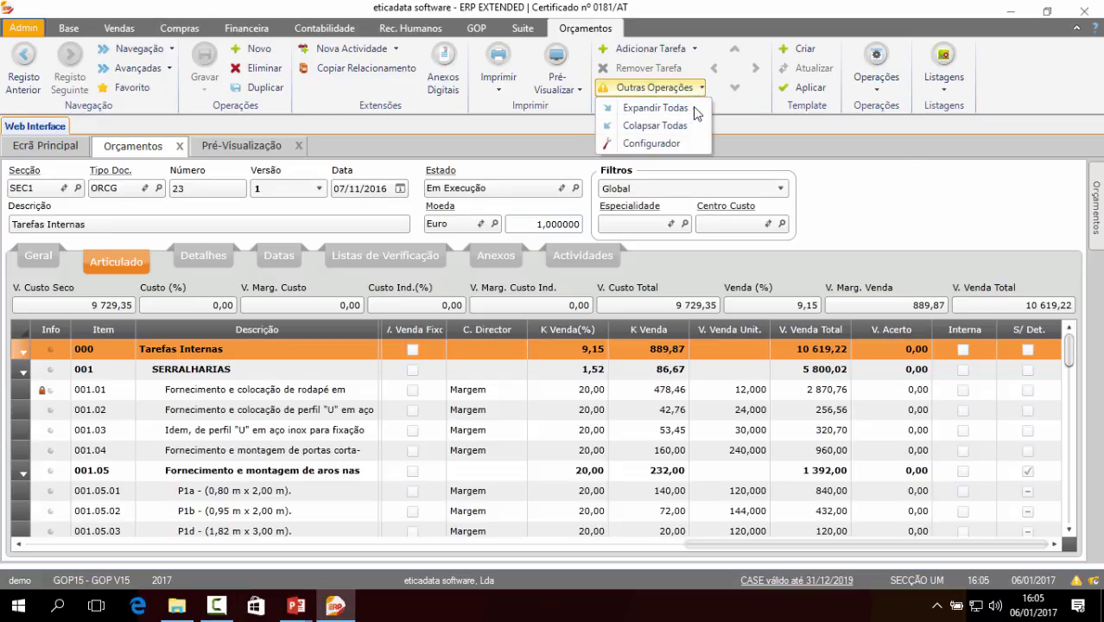
click(1072, 359)
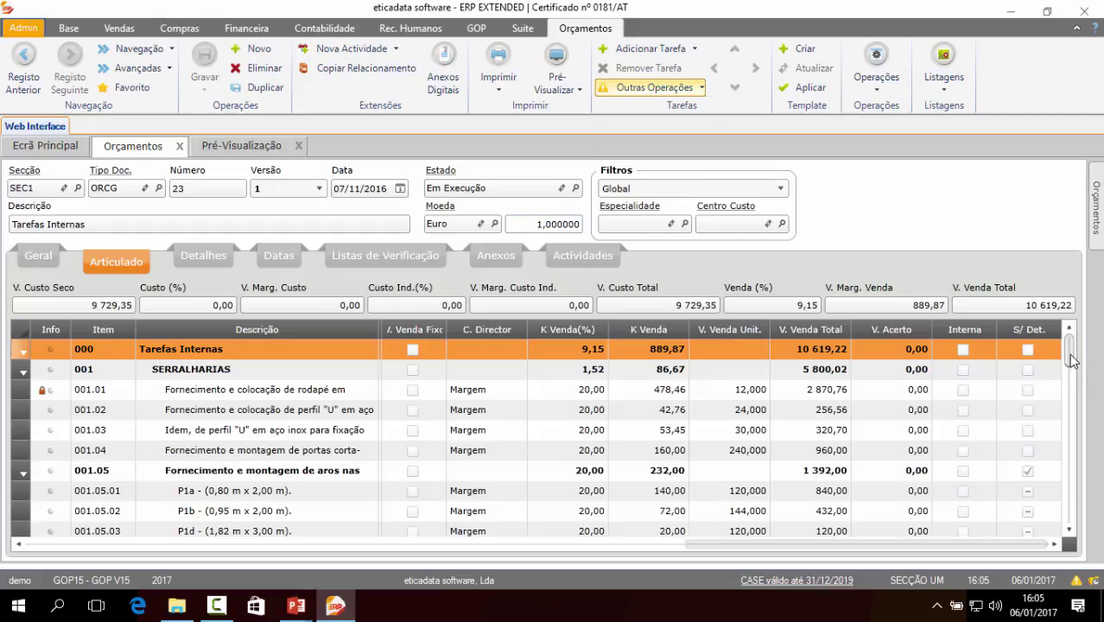
scroll(1073, 366, down, 1)
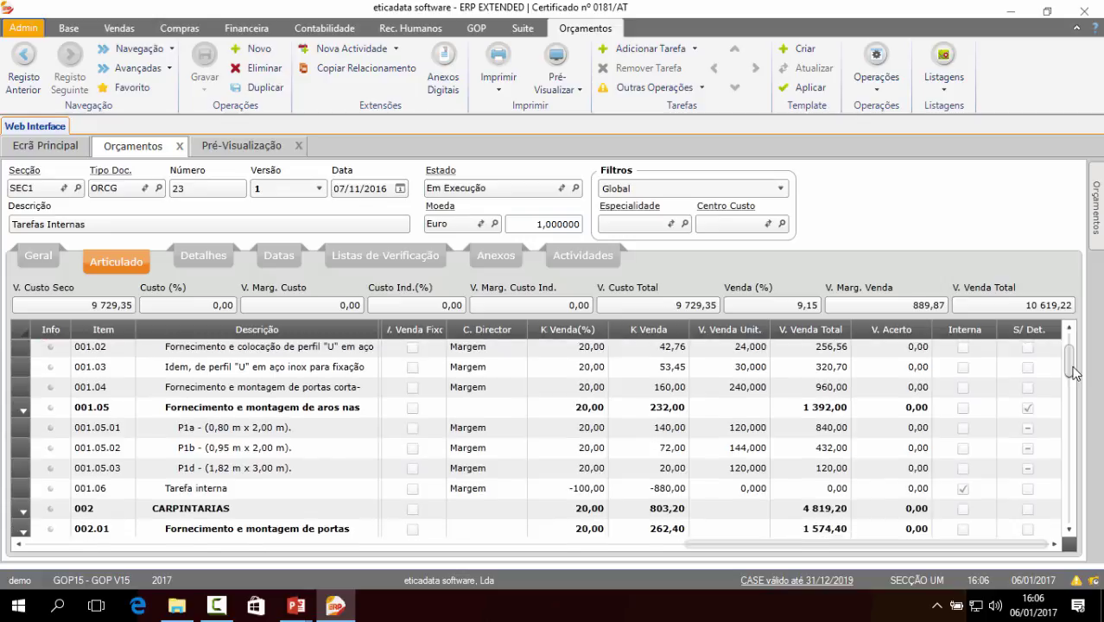
scroll(1072, 375, down, 2)
scroll(1073, 378, down, 1)
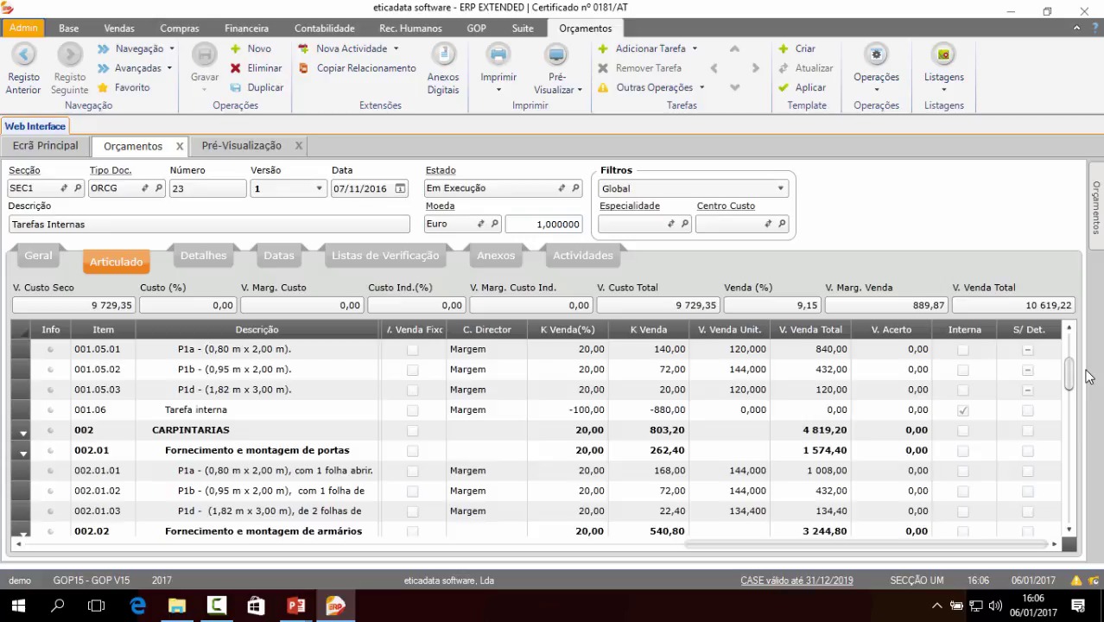
click(826, 412)
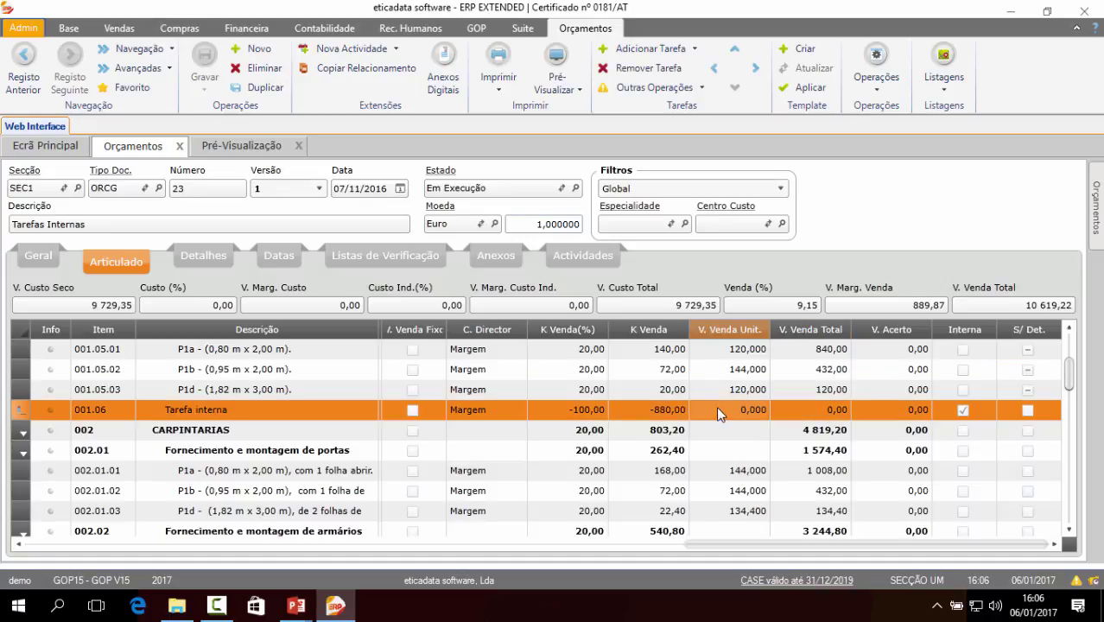
click(582, 413)
click(824, 410)
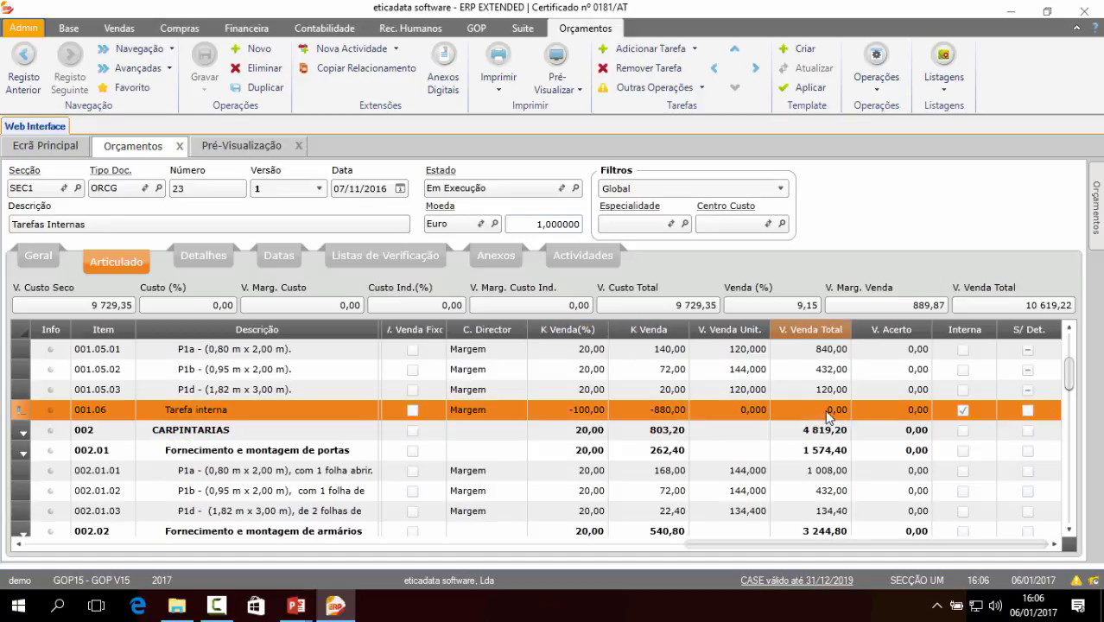
click(756, 408)
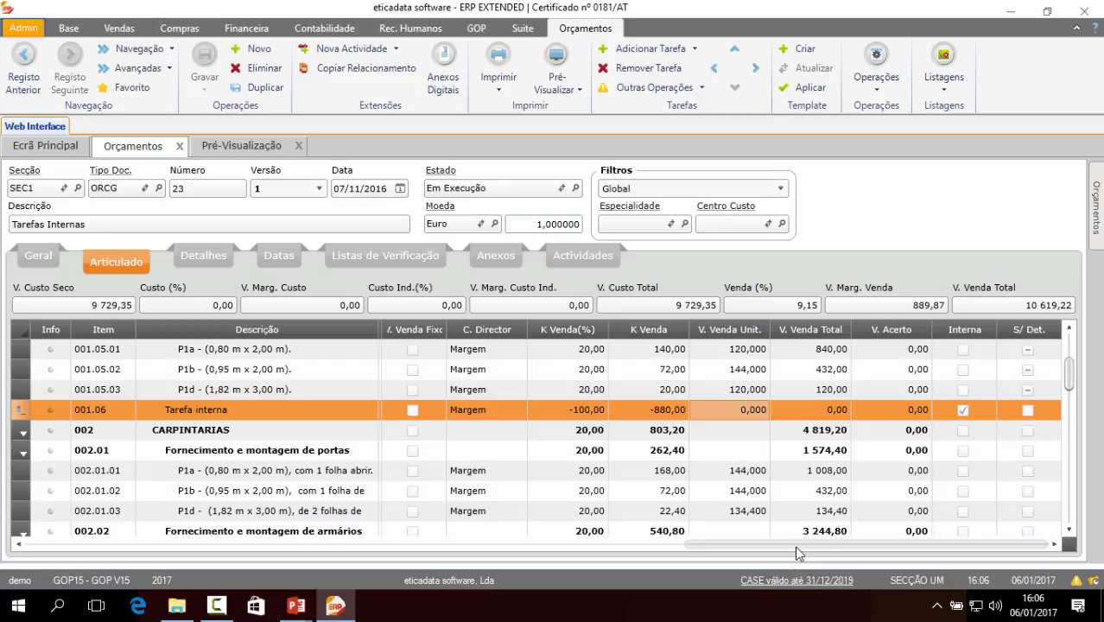
Add a blank subtask under item 001.05 and remove it again
scroll(1074, 368, up, 1)
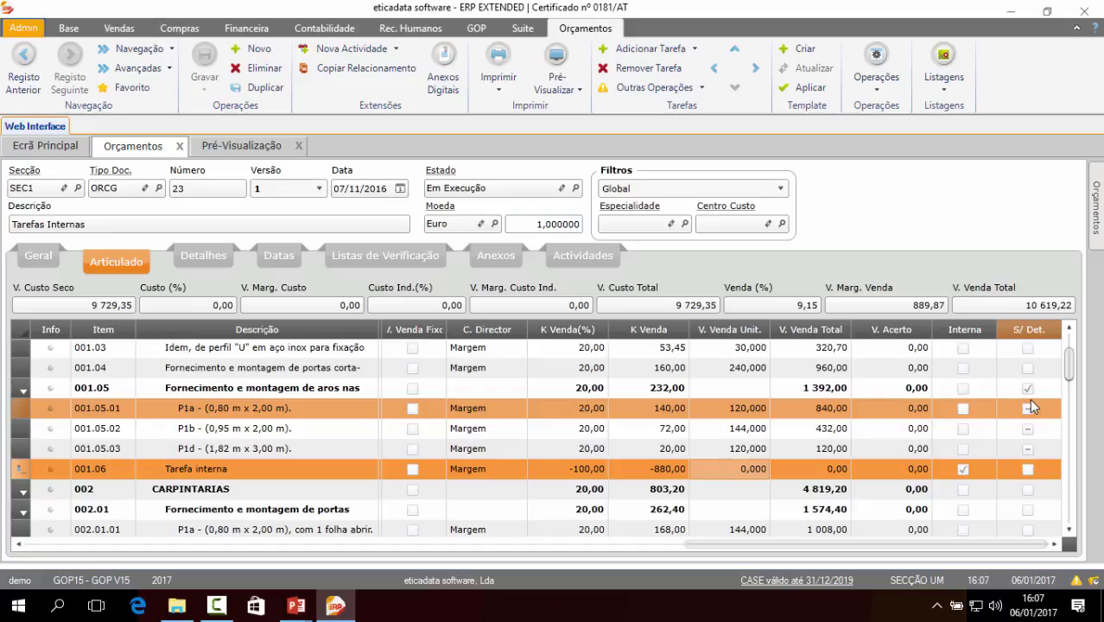
click(337, 390)
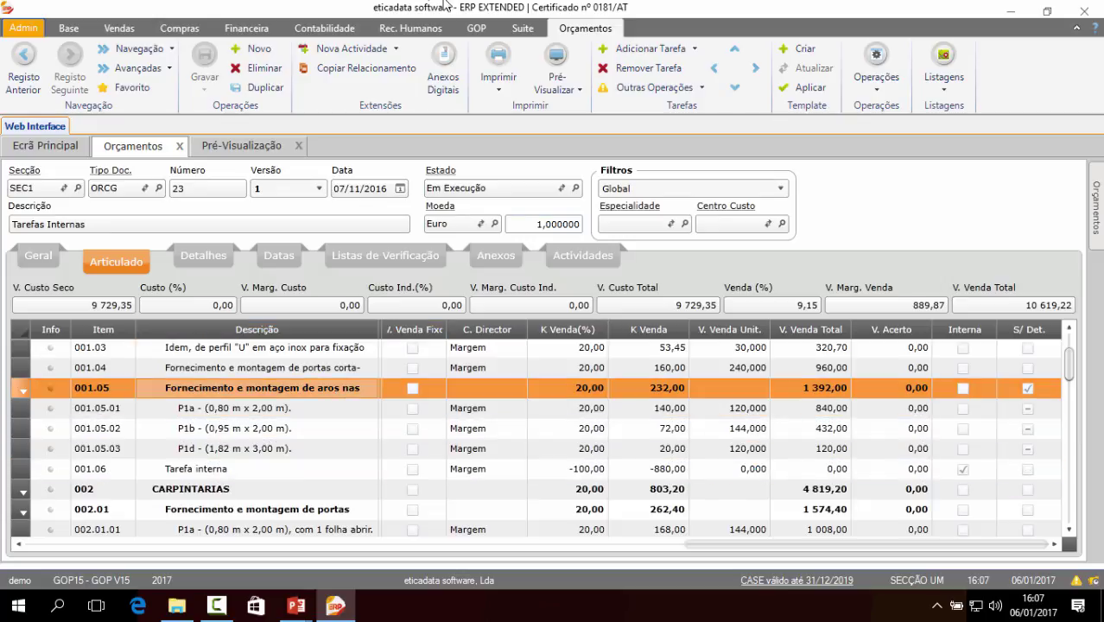
click(652, 51)
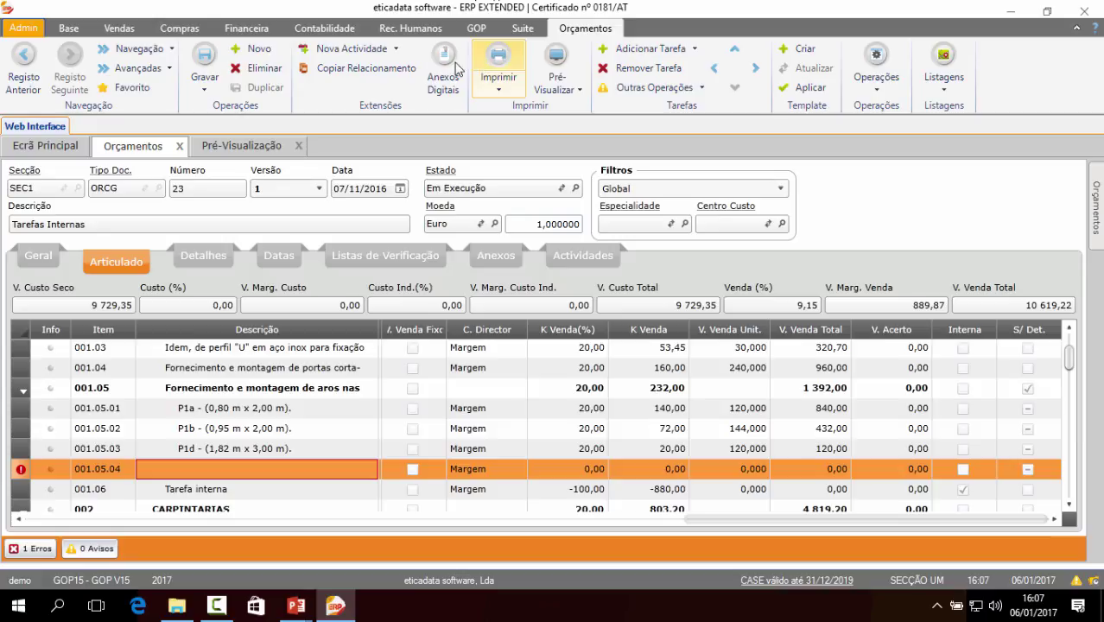
click(659, 68)
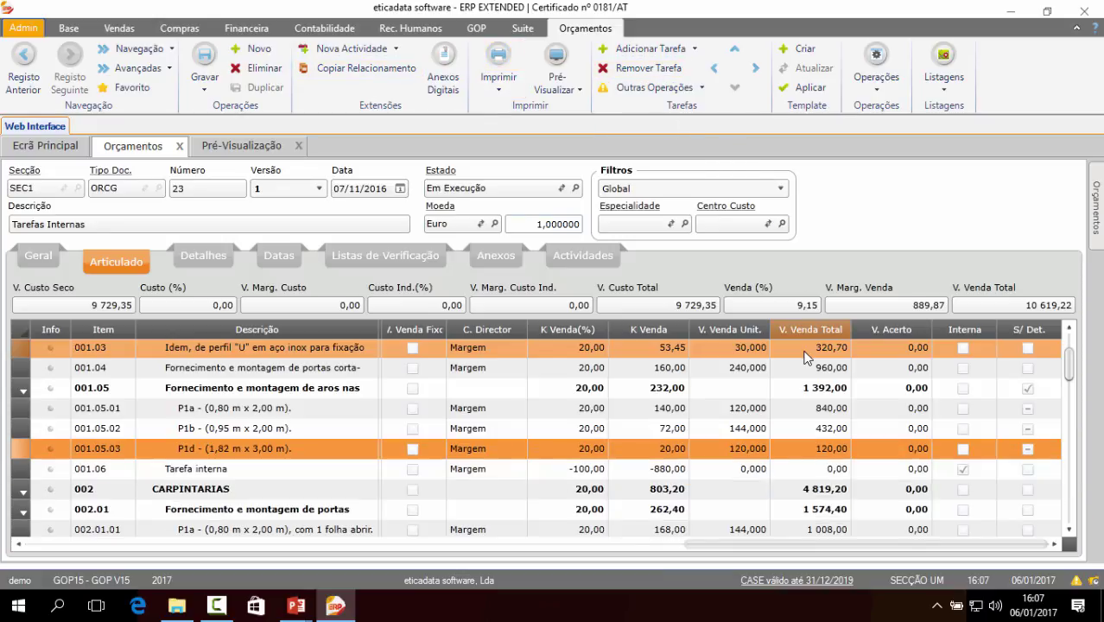
Compare the Interna and S/ Det. settings of item 001.05, its subtasks and internal task 001.06
shift+click(915, 429)
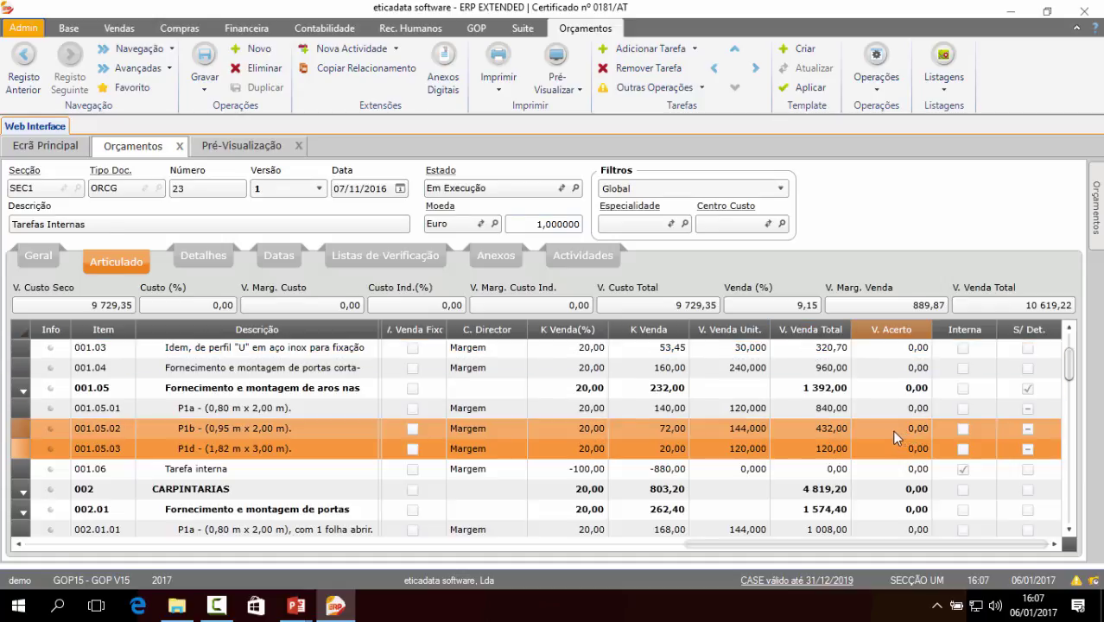
ctrl+click(110, 413)
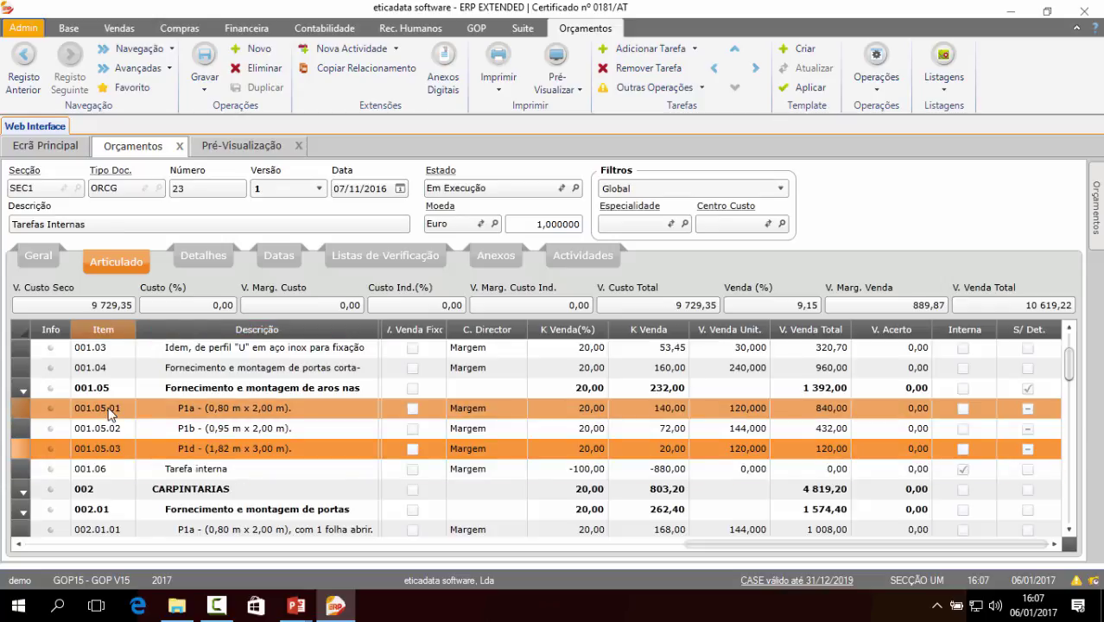
ctrl+click(110, 395)
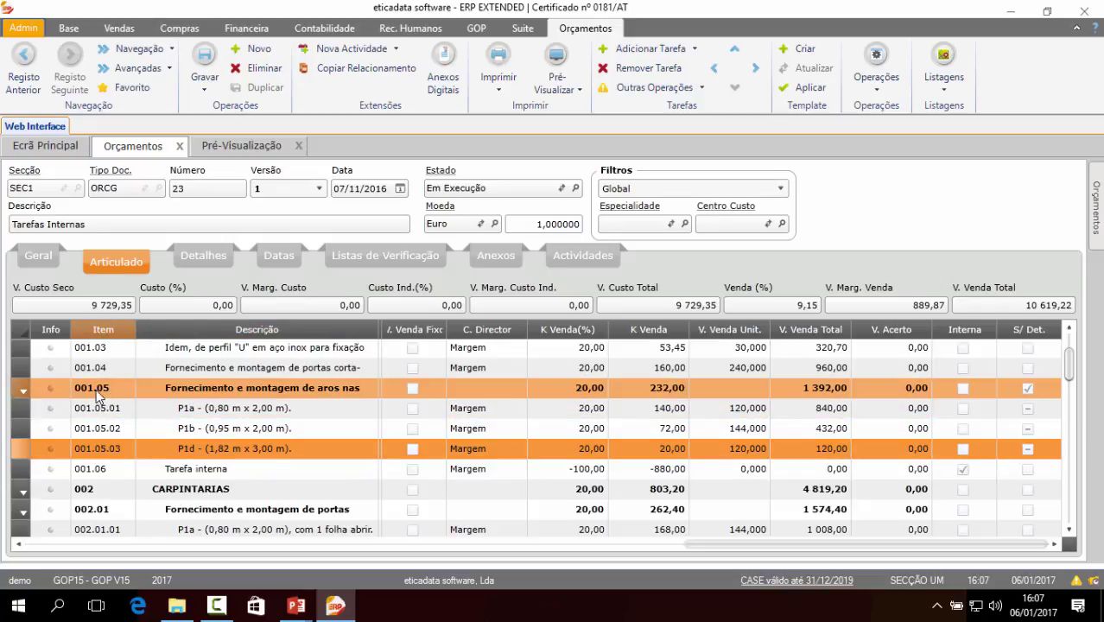
ctrl+click(108, 408)
ctrl+click(108, 396)
ctrl+click(108, 469)
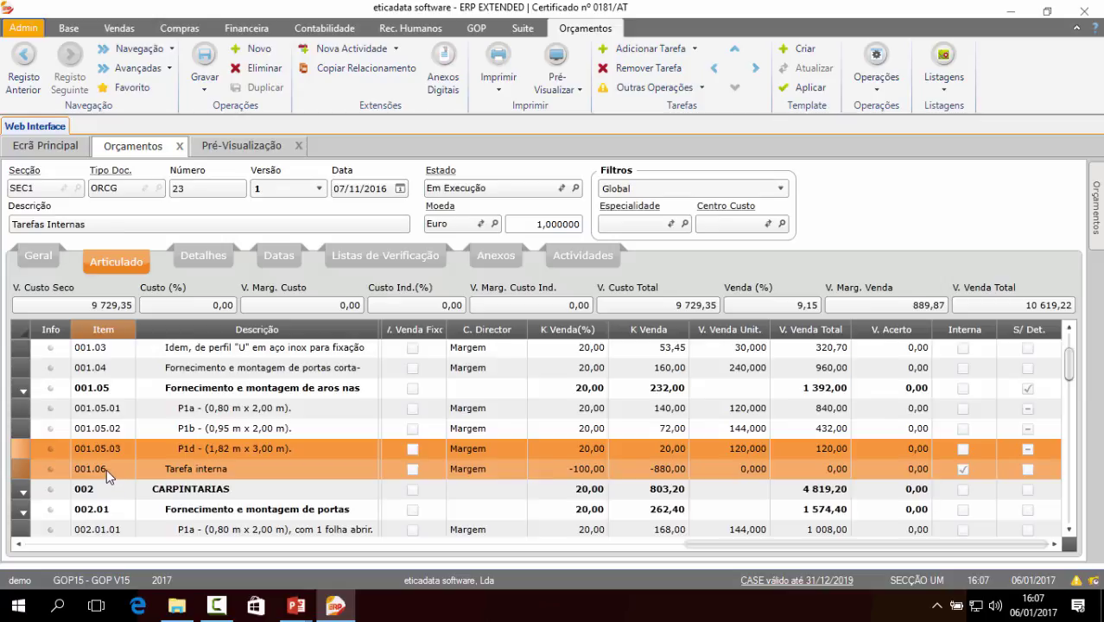
click(963, 467)
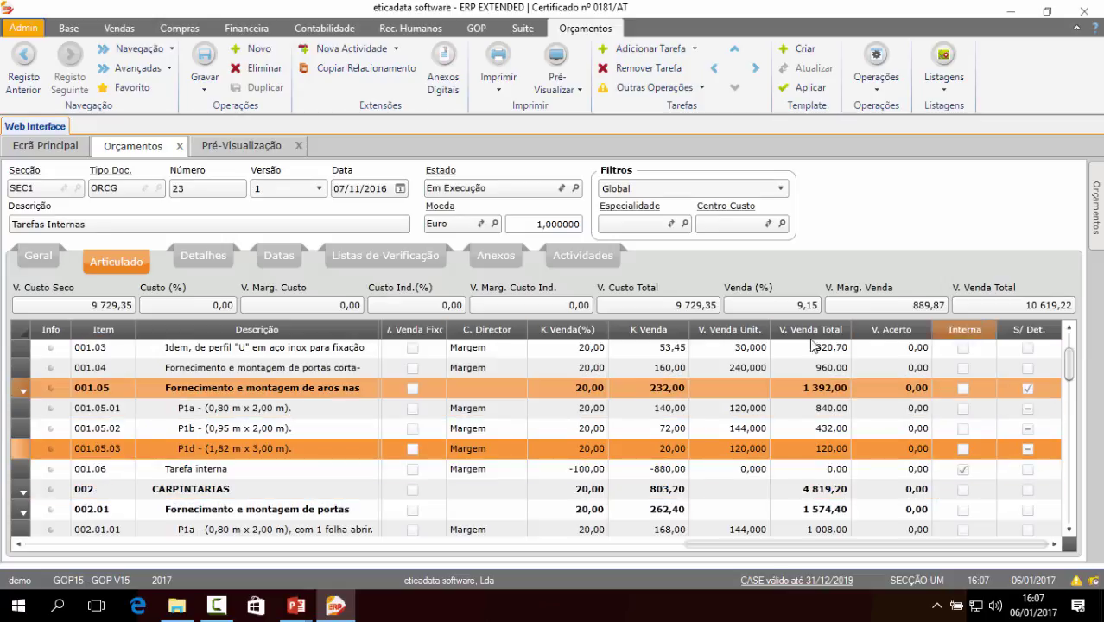
Examine how item 1.5 and its total are printed in the budget preview and return to the budget
click(259, 149)
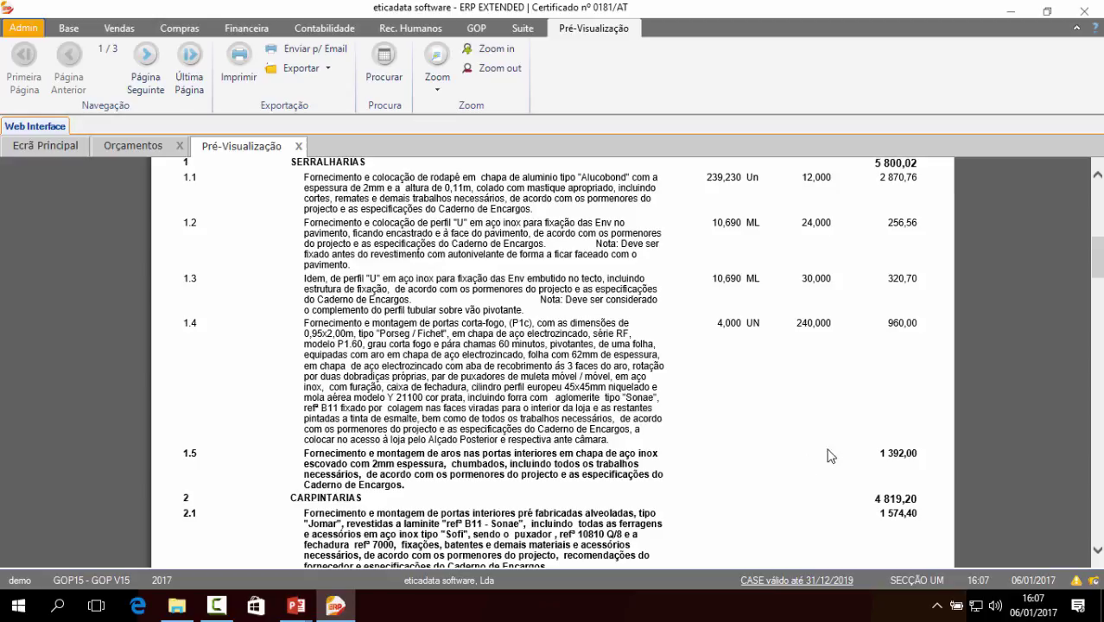
drag(914, 451, 876, 451)
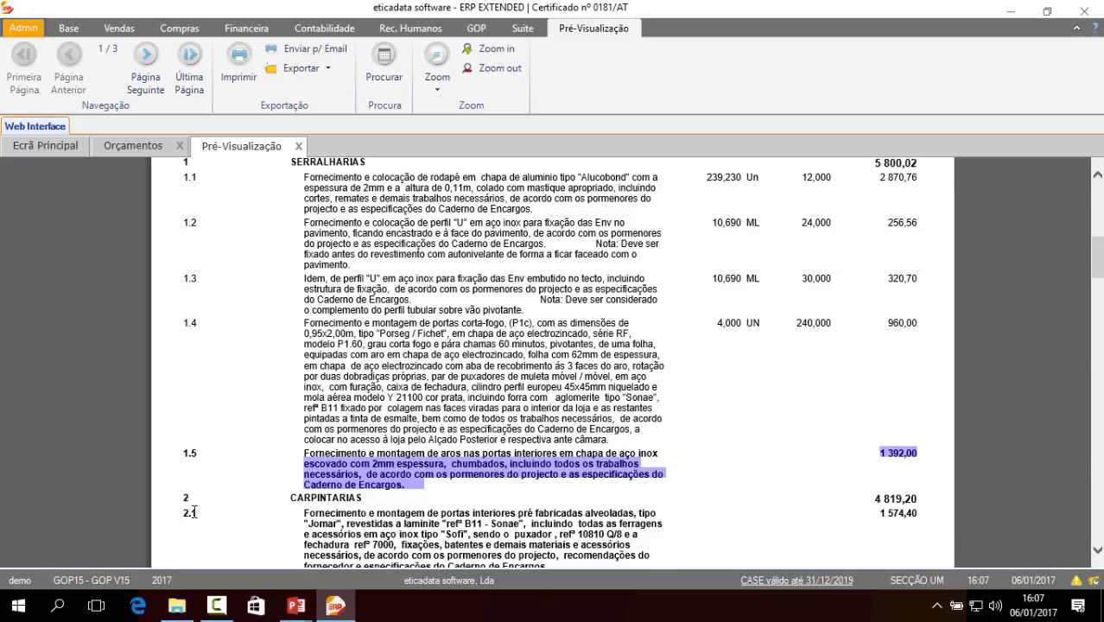
click(104, 147)
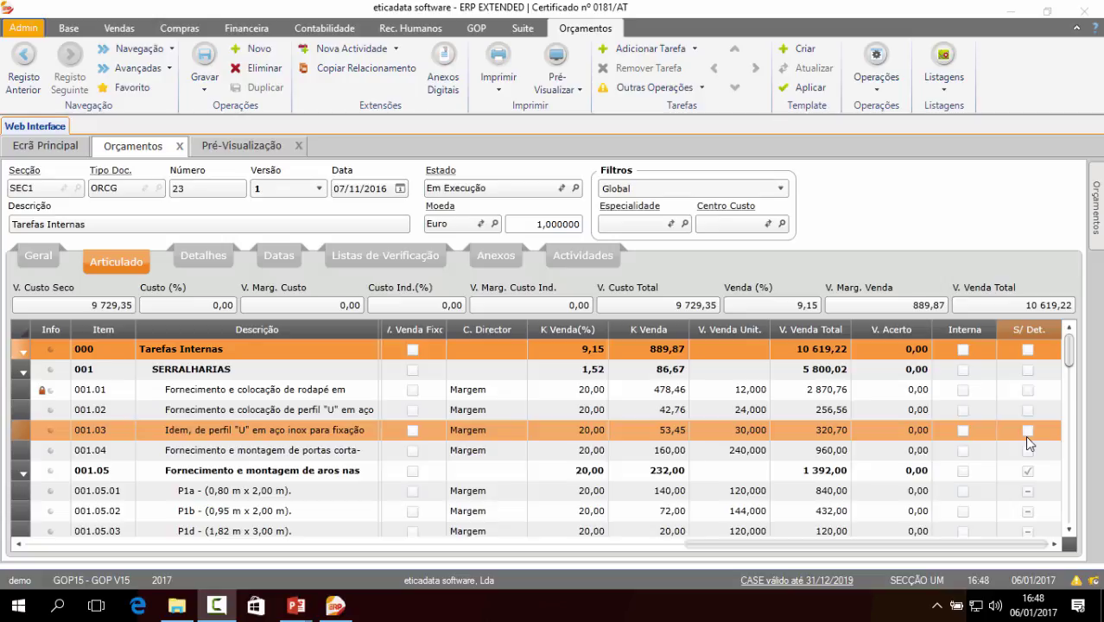
Examine the total cost, sale values and Interna flag of internal task 001.06 across the budget columns
click(700, 87)
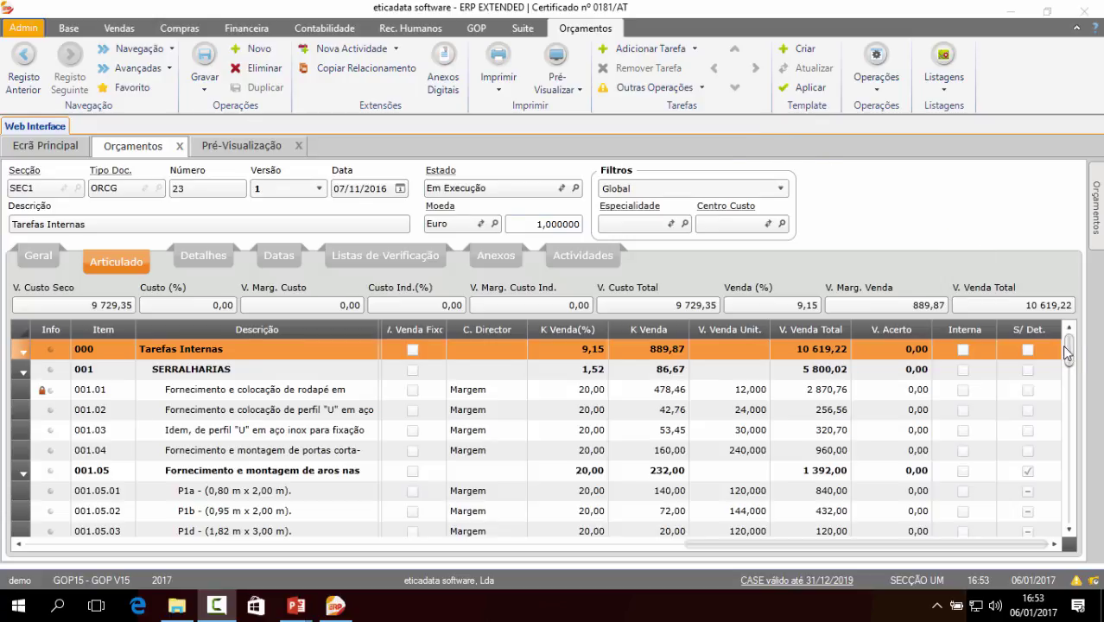
drag(1068, 352, 1075, 373)
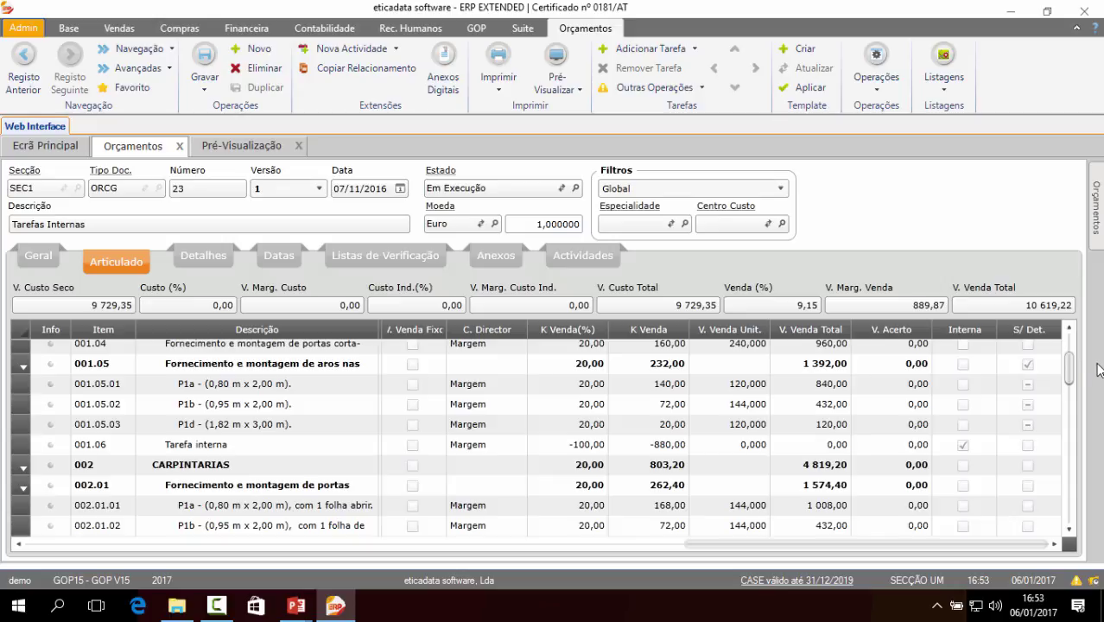
click(745, 447)
drag(713, 547, 621, 544)
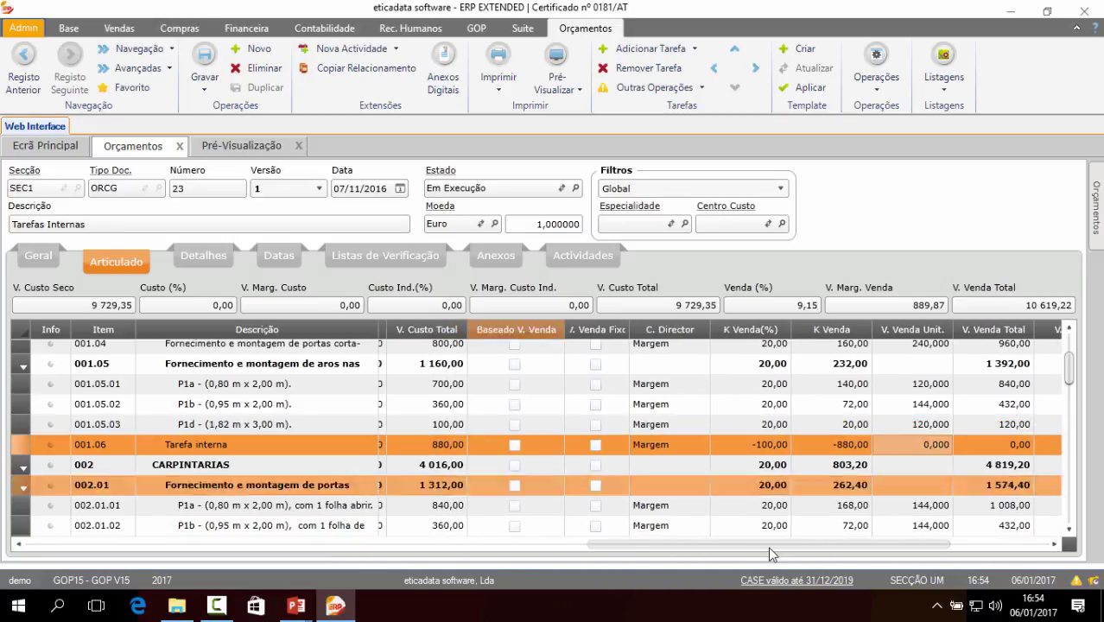
drag(760, 546, 862, 546)
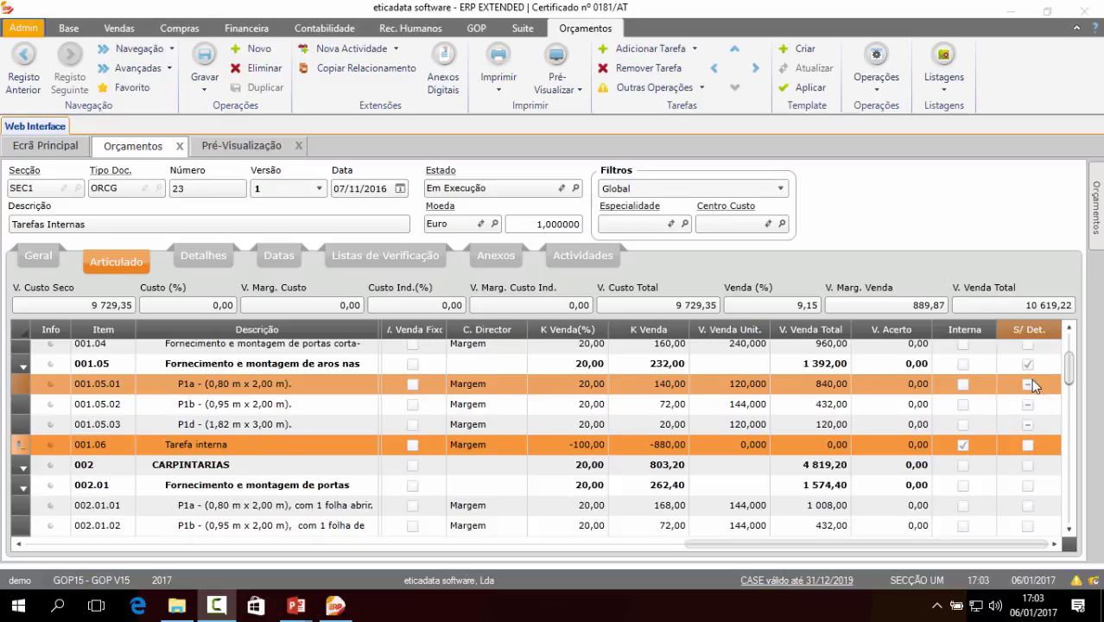
Add an empty subtask below 001.05.03 to check its S/ Det. setting, and remove it
click(356, 364)
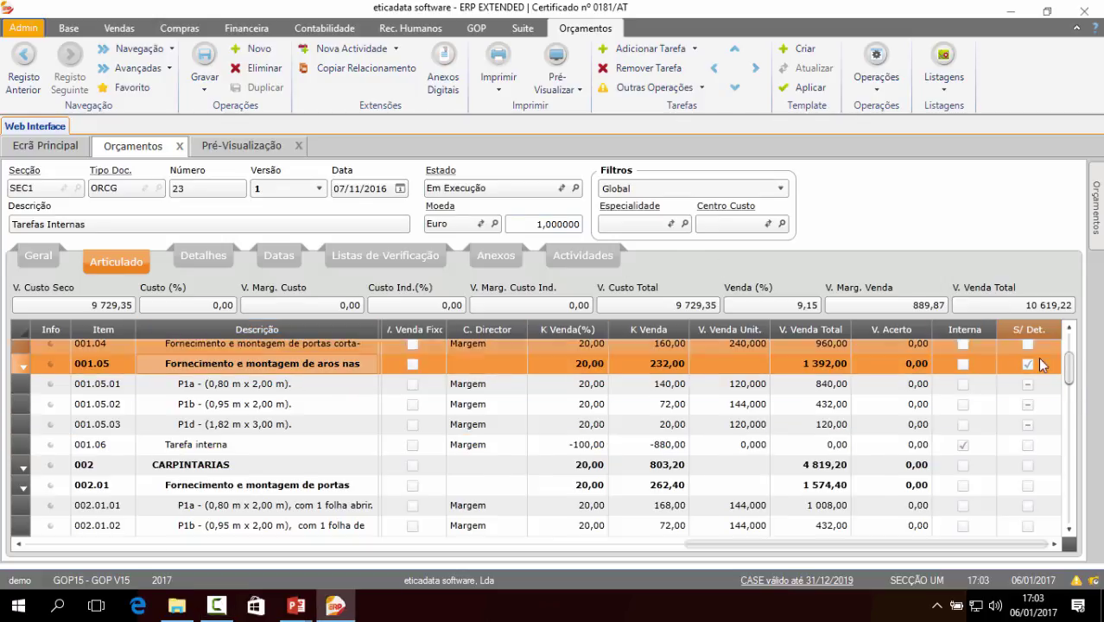
click(643, 54)
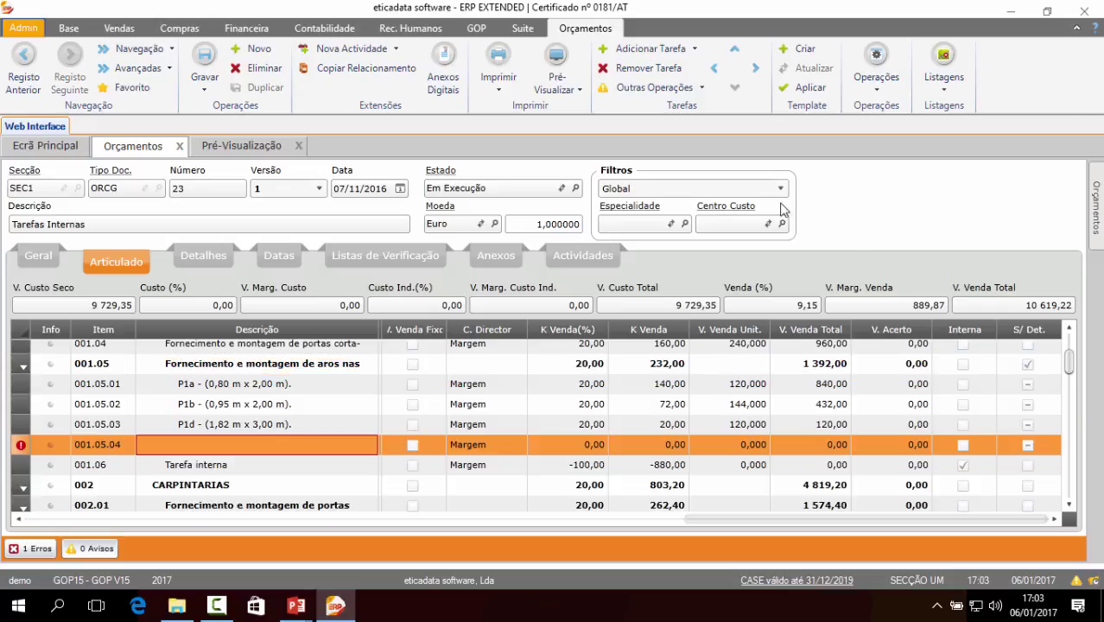
click(651, 66)
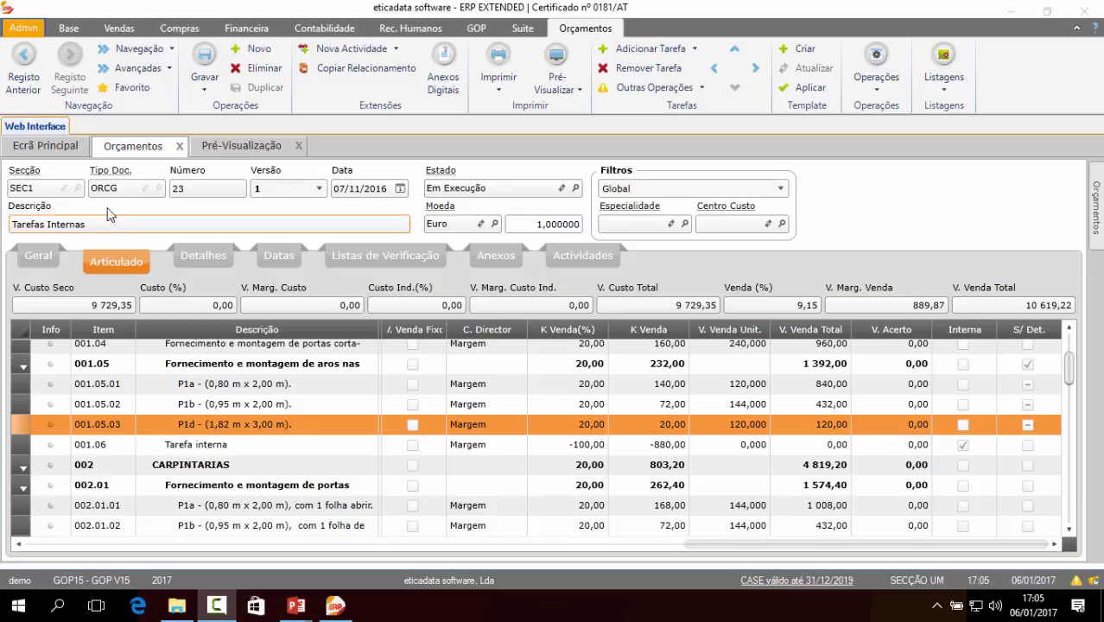
Check in the print preview how items 1.5 and 2 follow each other, and return to the budget
click(222, 147)
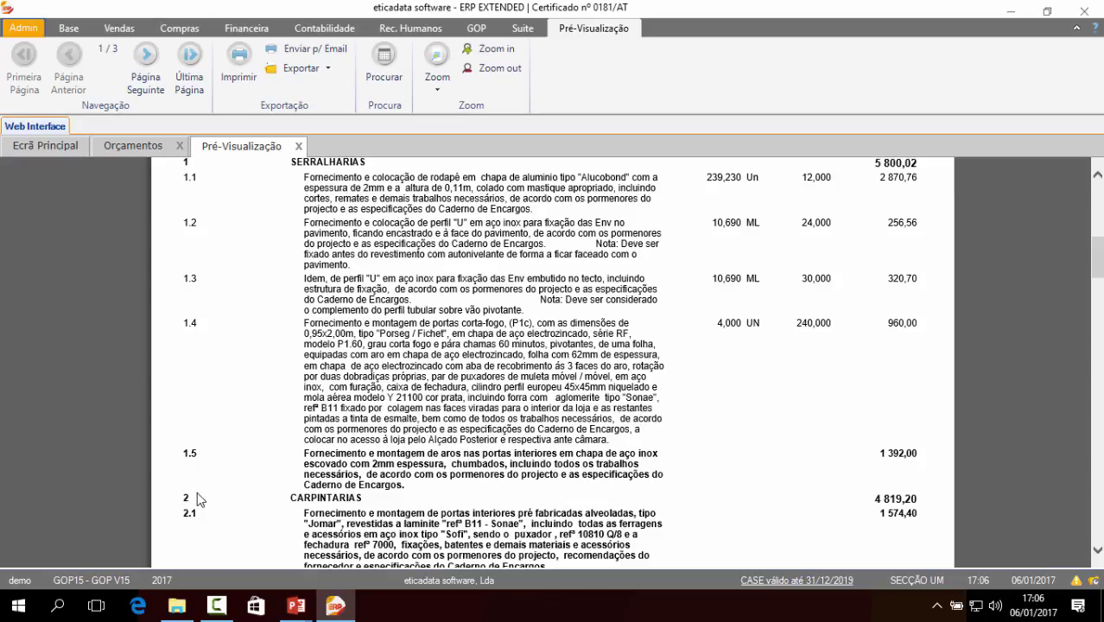
click(128, 147)
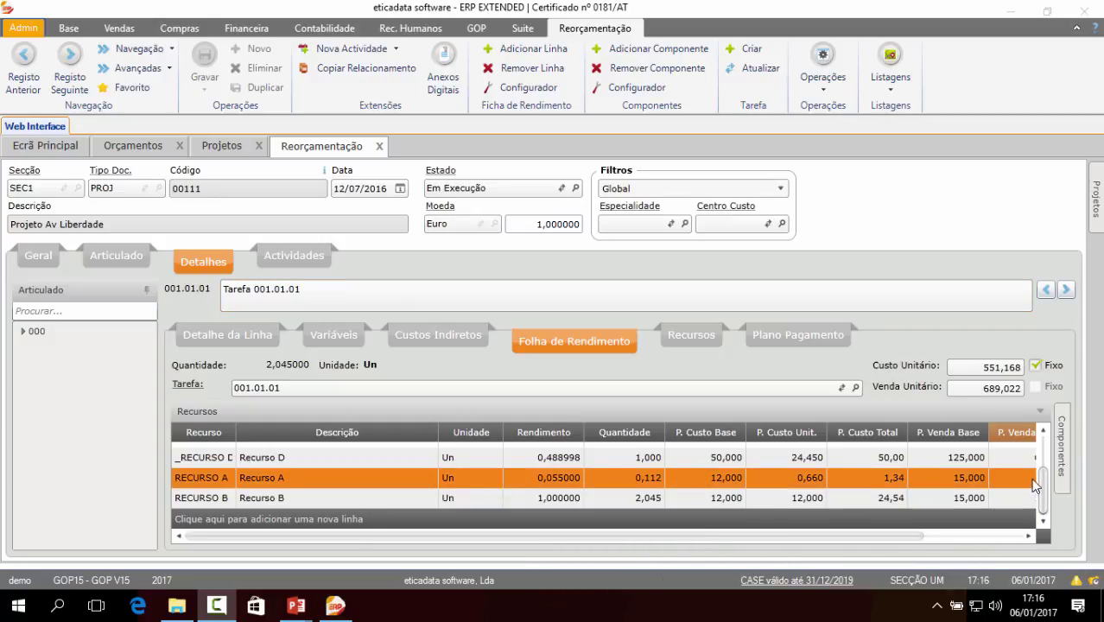
Keep the components of Recurso A displayed beside the resource sheet of task 001.01.01 and examine their units and yields
click(1062, 474)
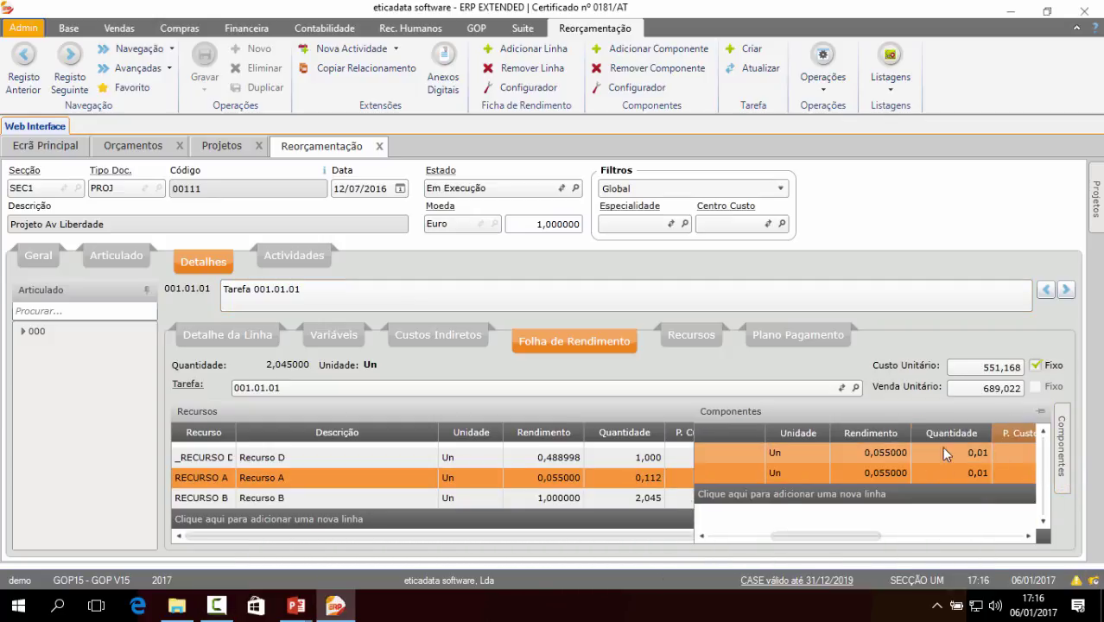
click(1041, 412)
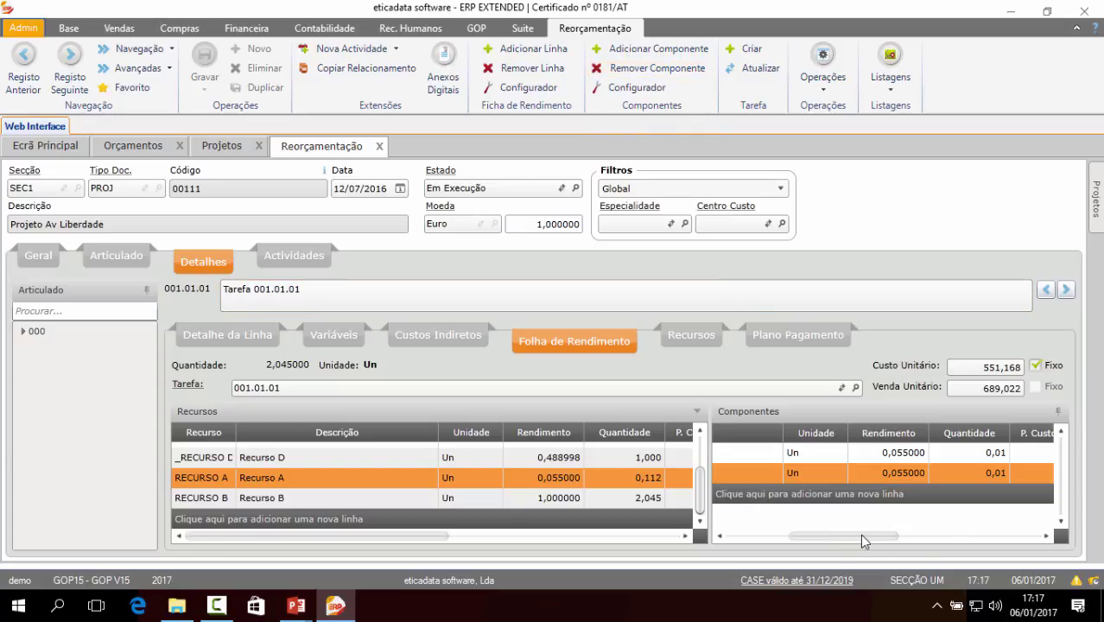
mouse_move(860, 536)
mouse_down()
mouse_move(787, 537)
mouse_move(849, 537)
mouse_move(839, 539)
mouse_up()
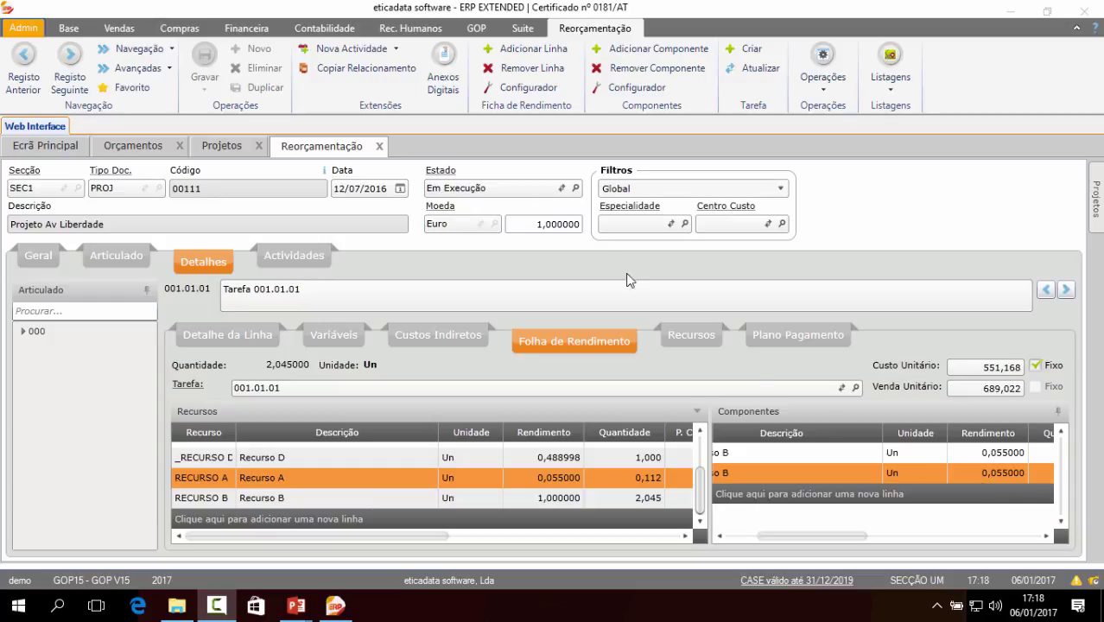
Issue a Folha de Obra for project 00111 covering item 000 Projeto Av Liberdade and all its subtasks, and close the wizard
click(217, 148)
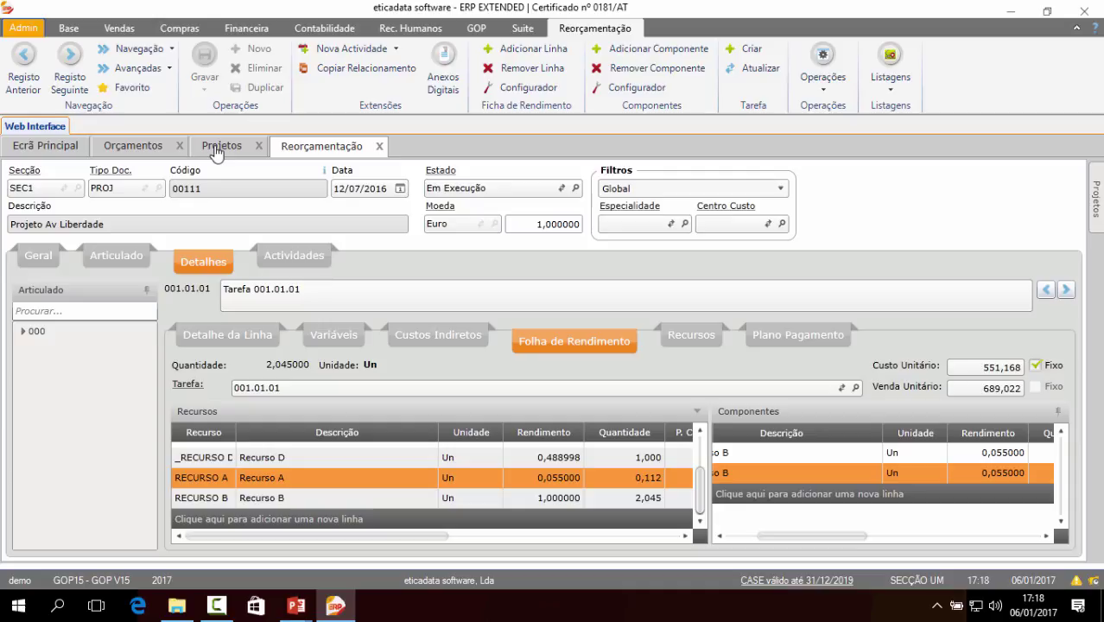
click(218, 146)
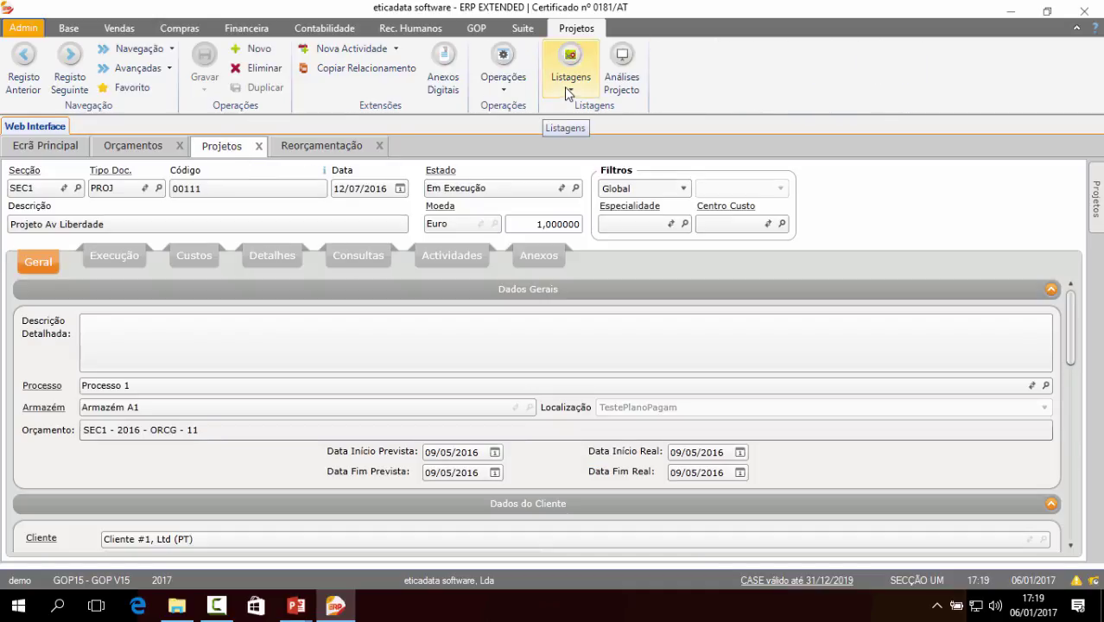
click(509, 86)
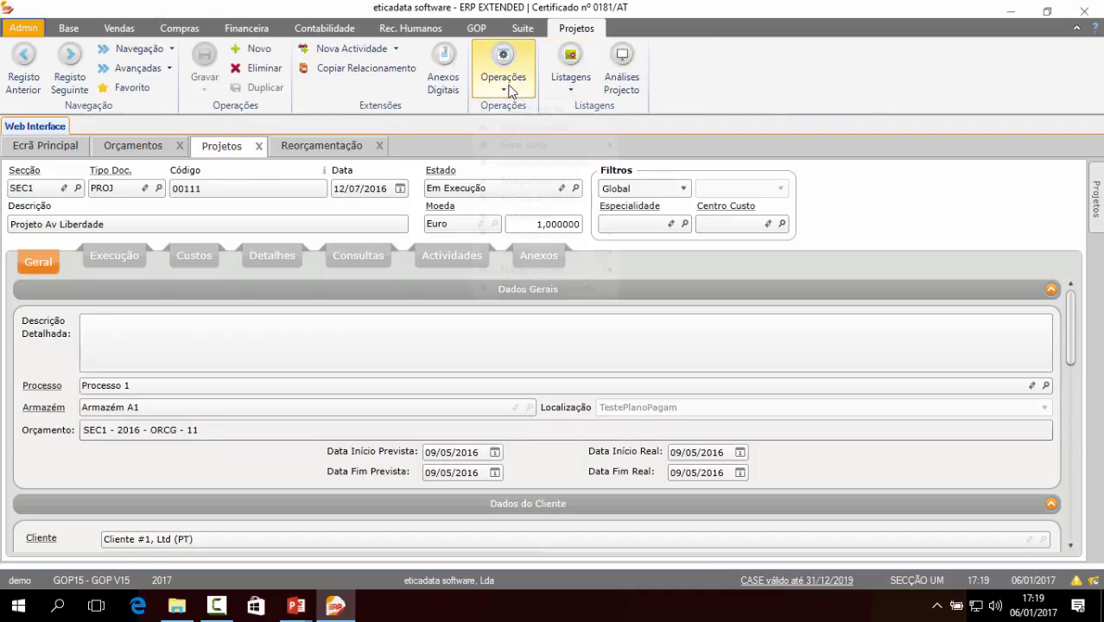
mouse_move(553, 272)
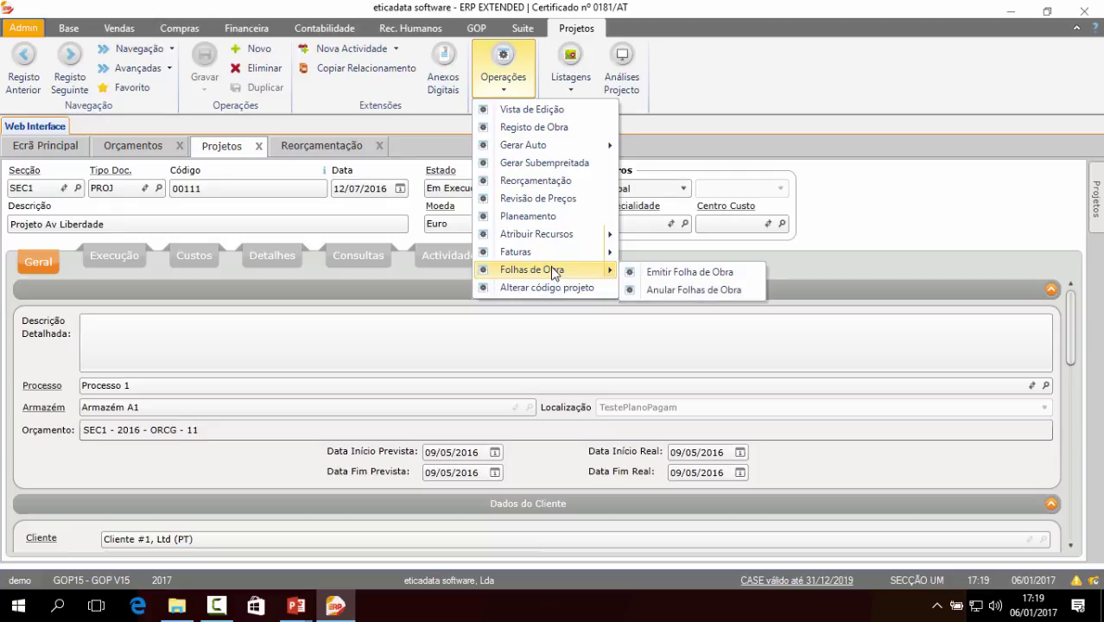
click(716, 273)
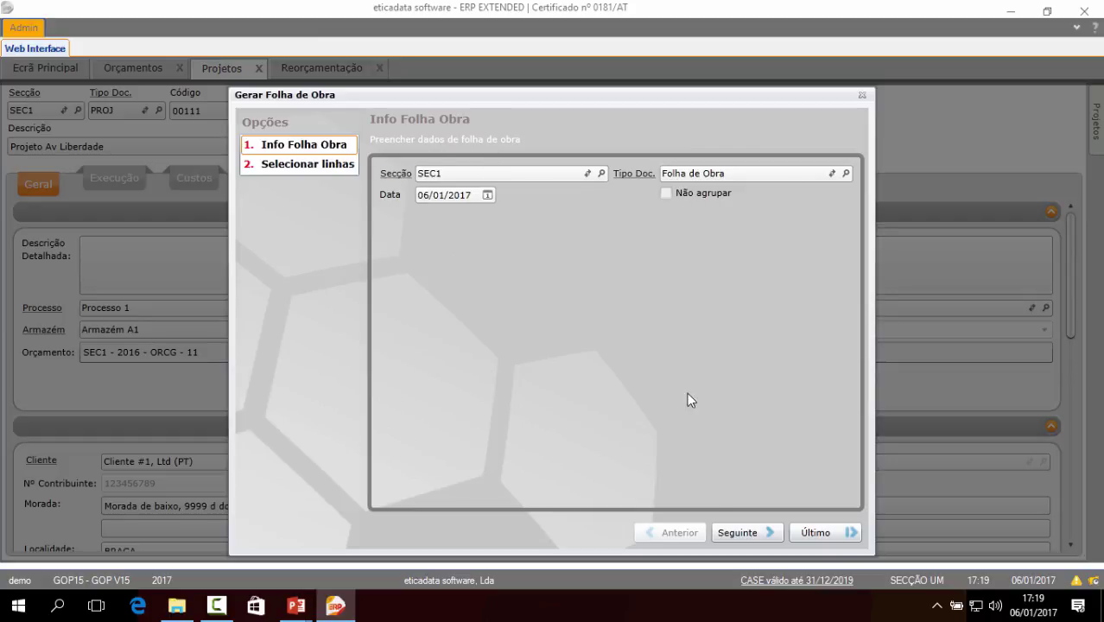
click(748, 532)
click(434, 213)
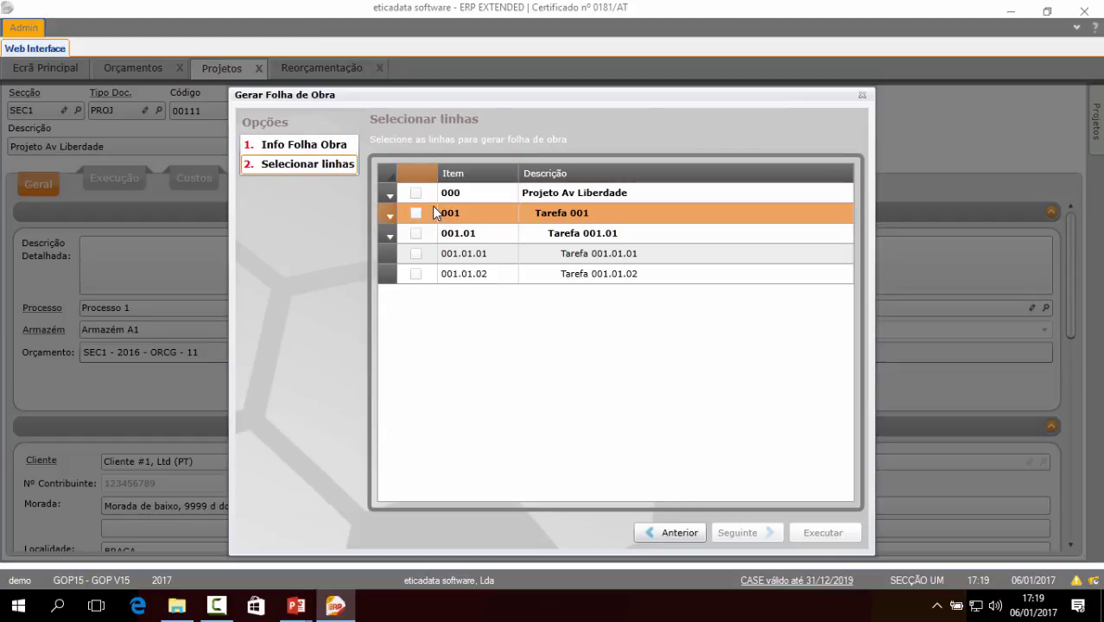
click(422, 193)
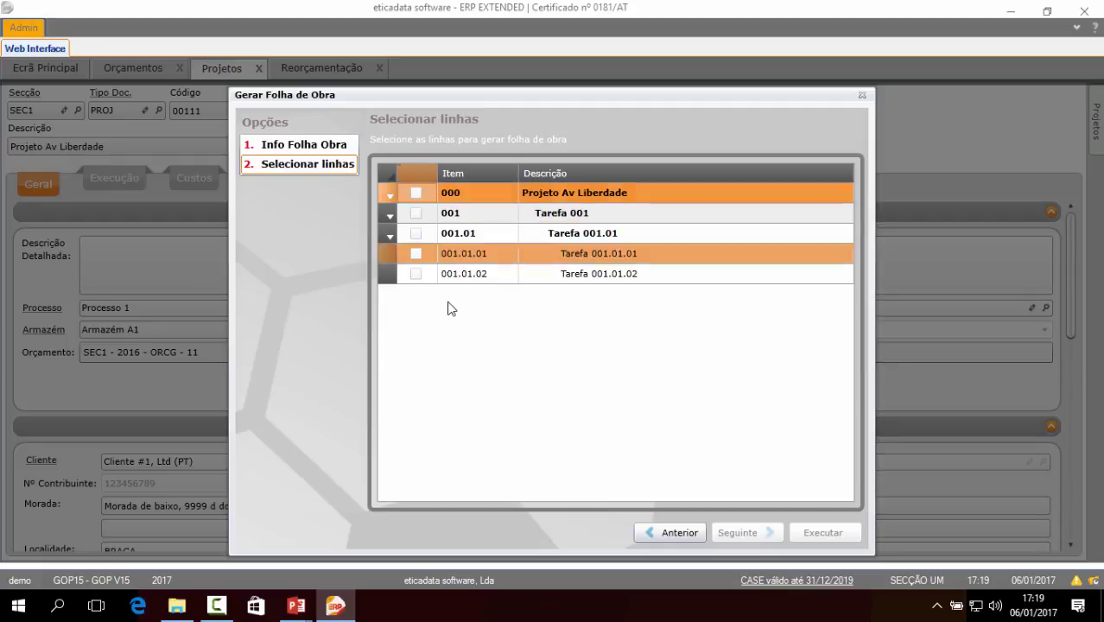
click(417, 194)
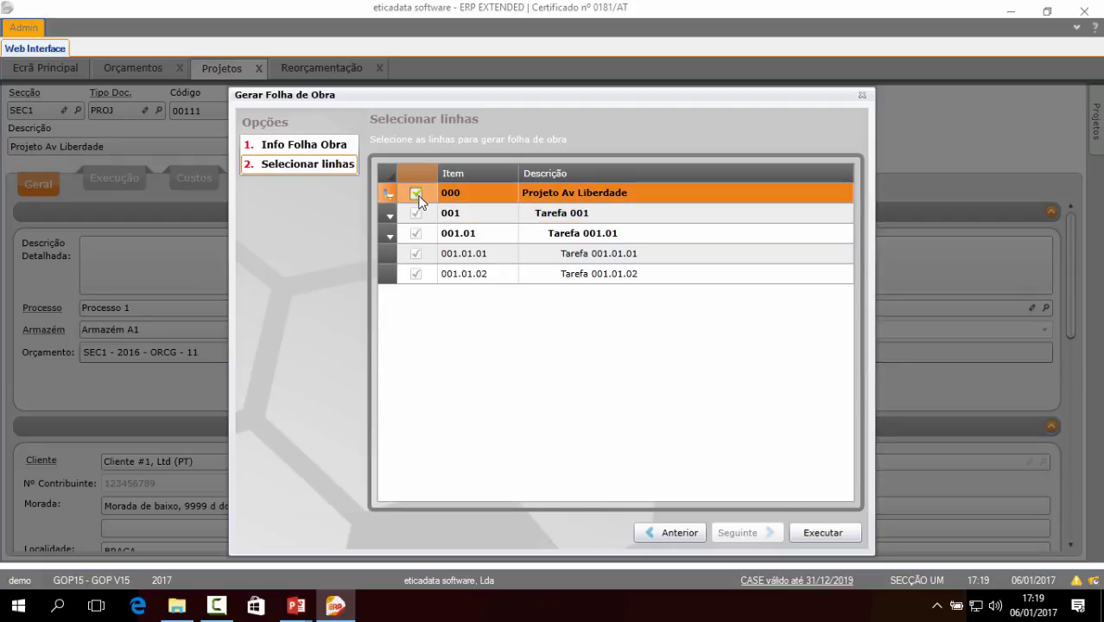
click(829, 534)
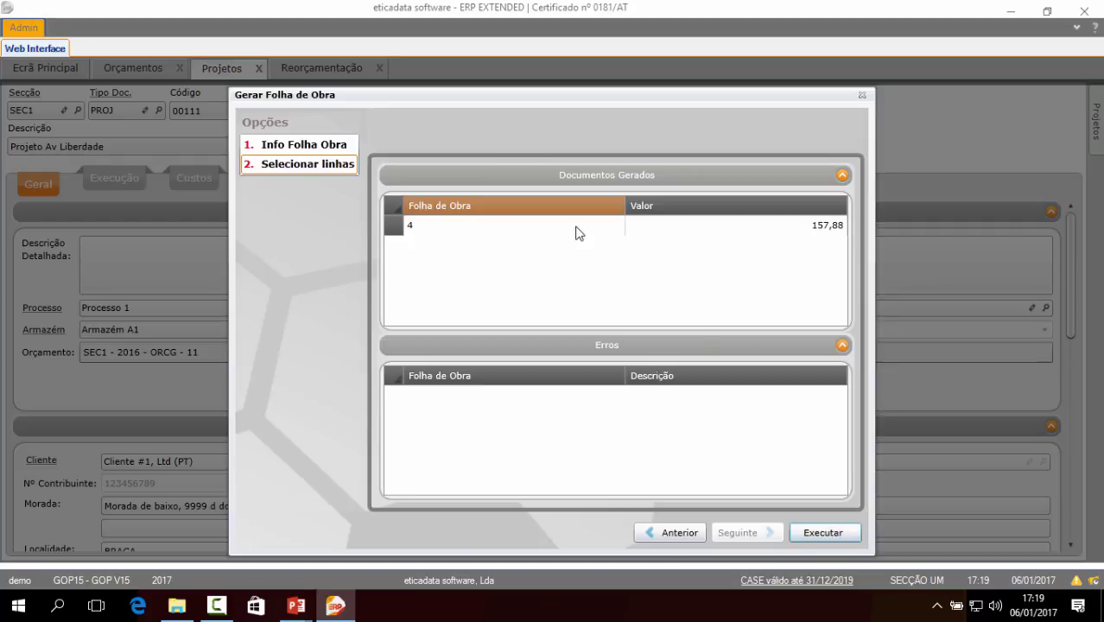
click(620, 227)
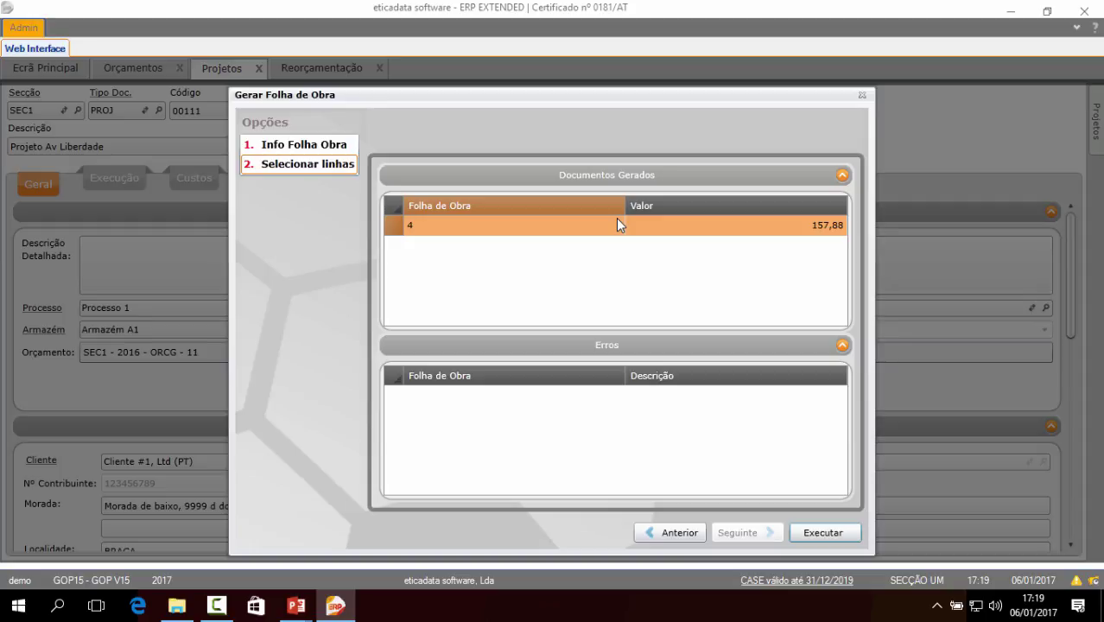
click(862, 95)
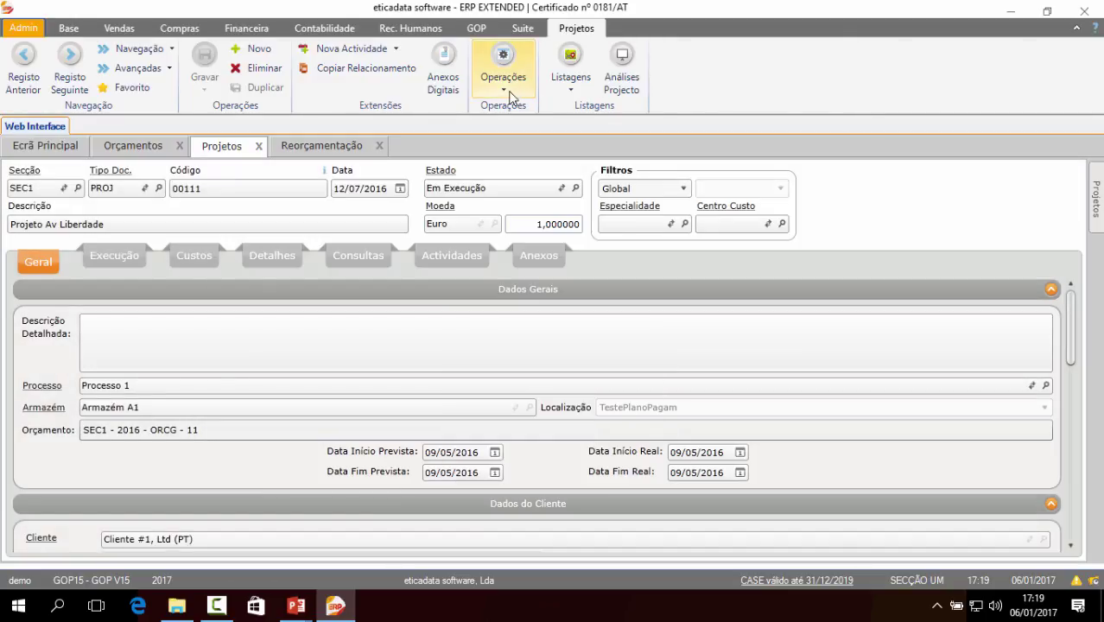
List the project's issued work sheets in the Anular Folhas de Obra wizard using section SEC1 and document type Folha de Obra
click(509, 97)
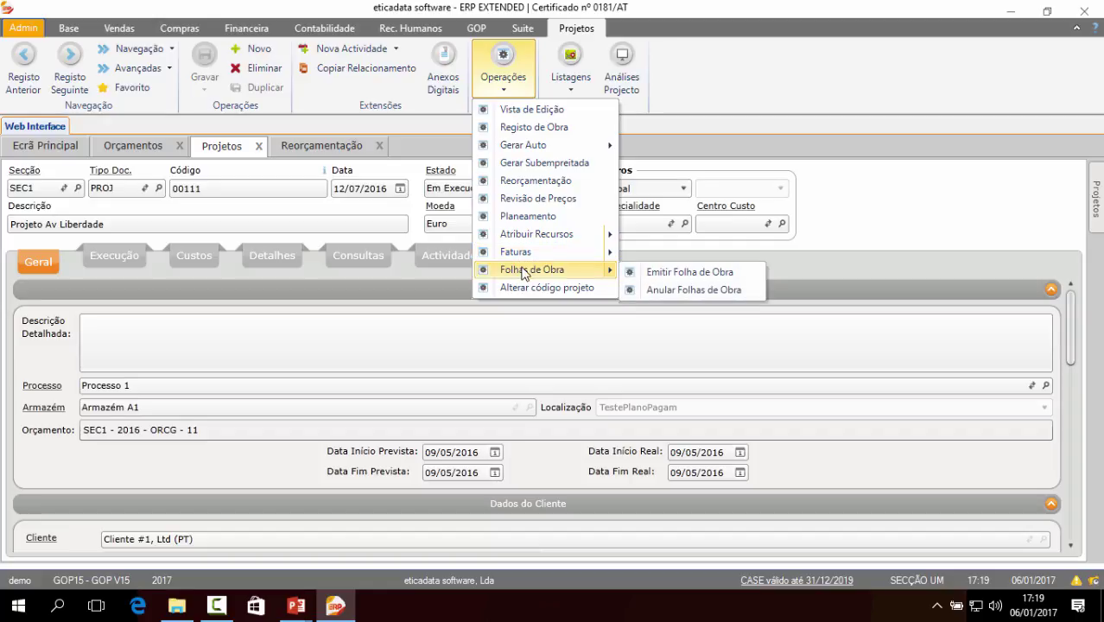
click(666, 290)
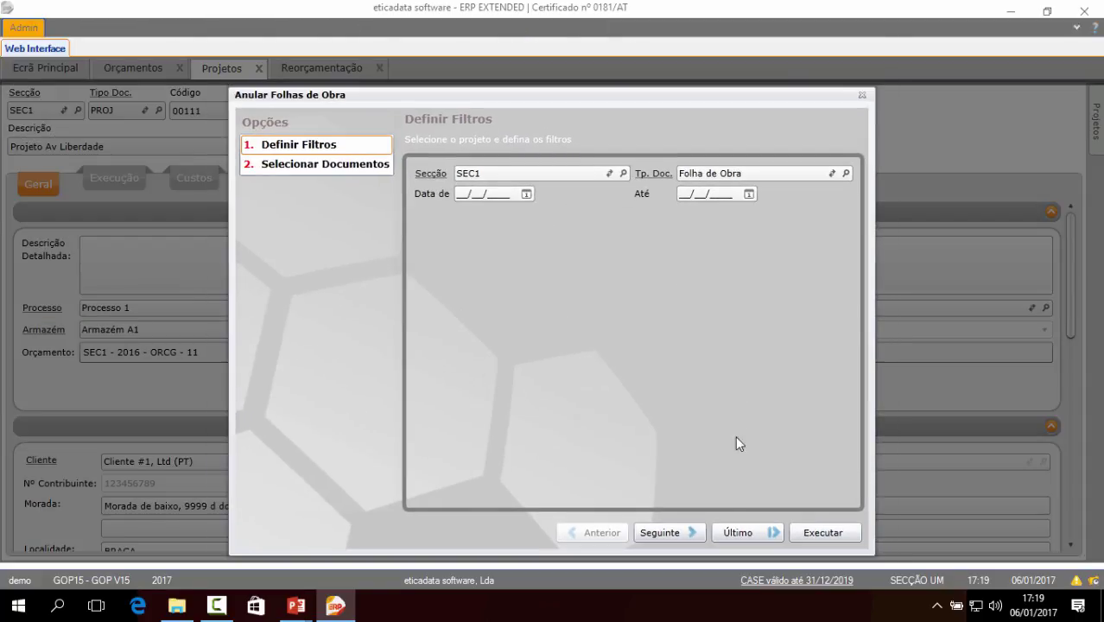
click(674, 532)
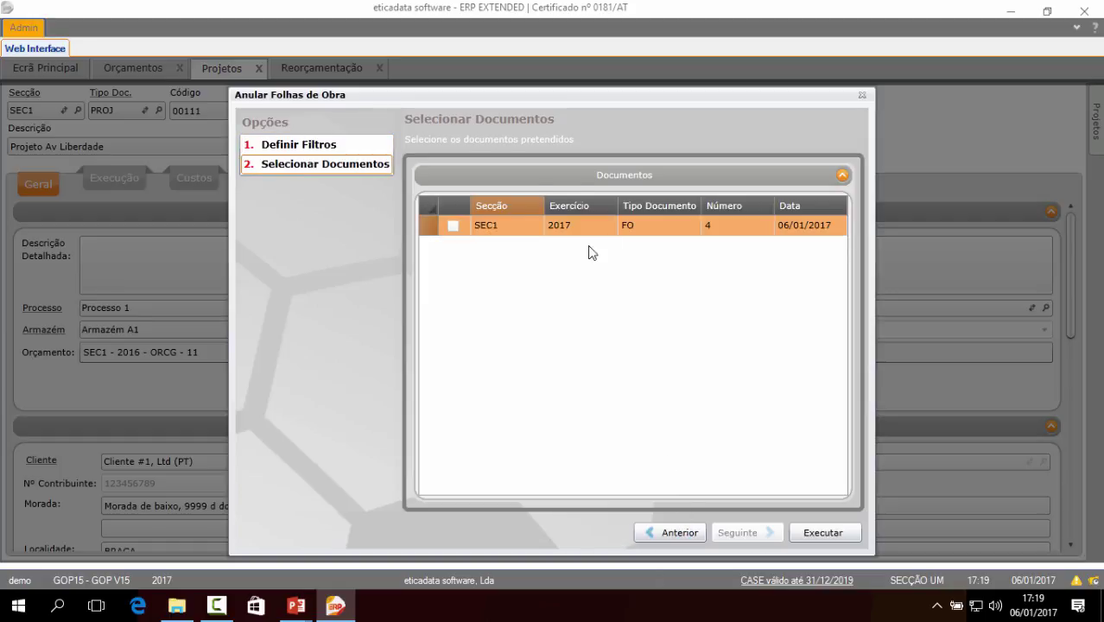
click(538, 229)
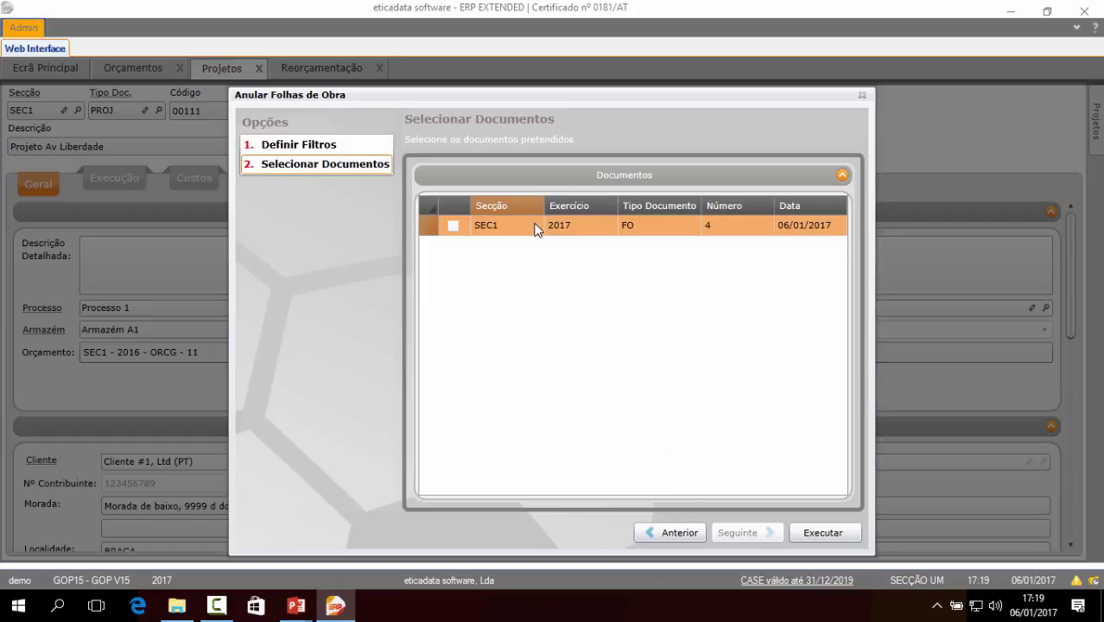
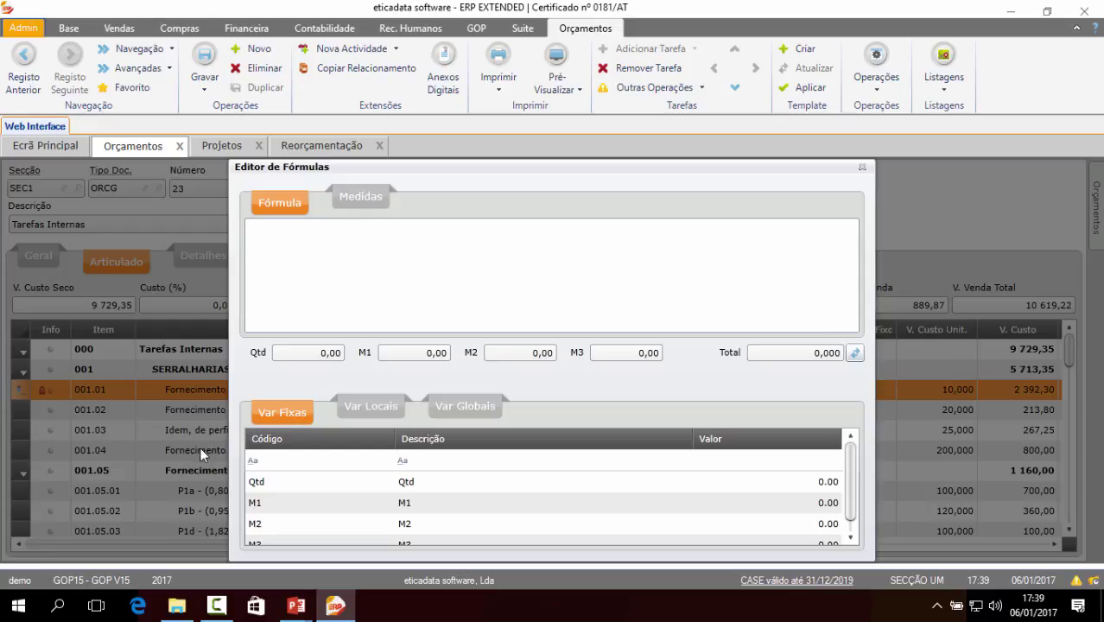
Insert the fixed variable Qtd and the local variable Portas into the formula of item 001.01, checking the Portas measurements
click(294, 482)
drag(294, 481, 301, 238)
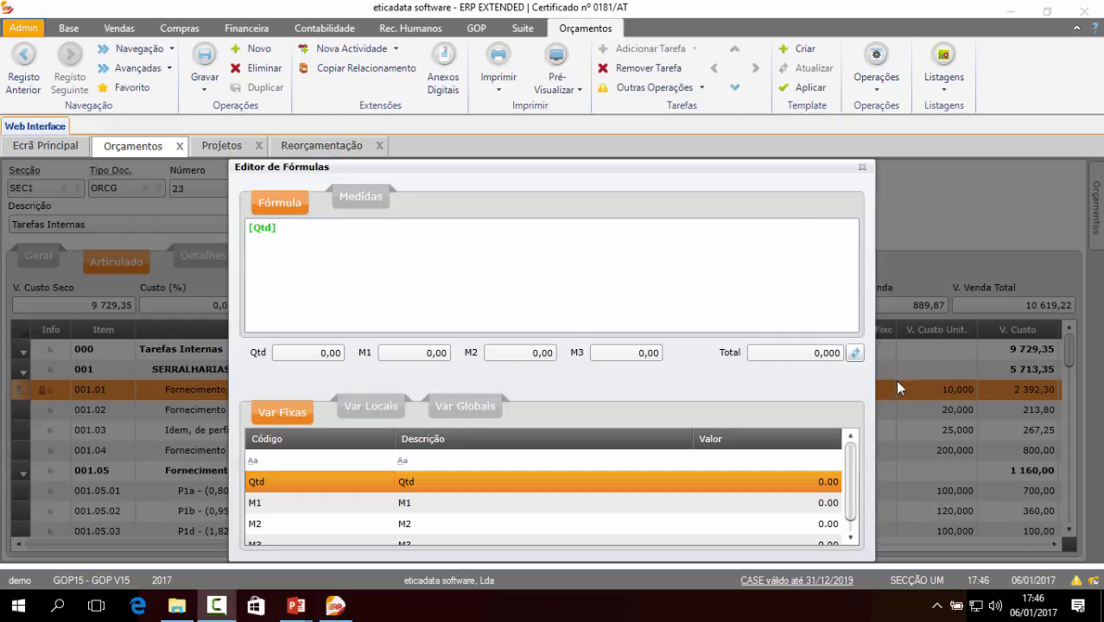
click(359, 200)
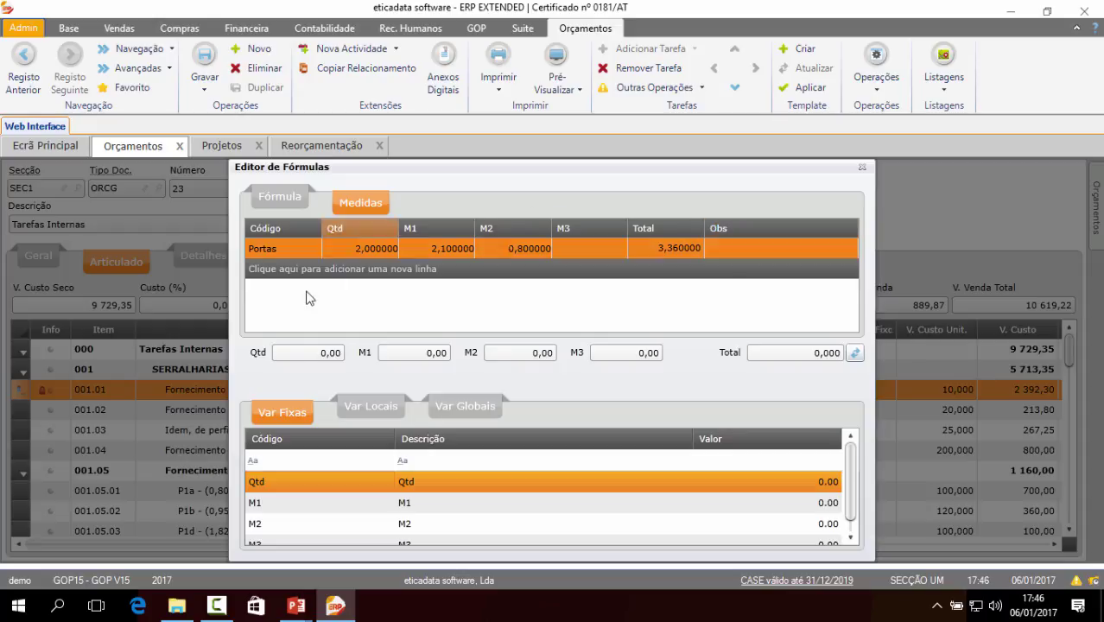
click(378, 407)
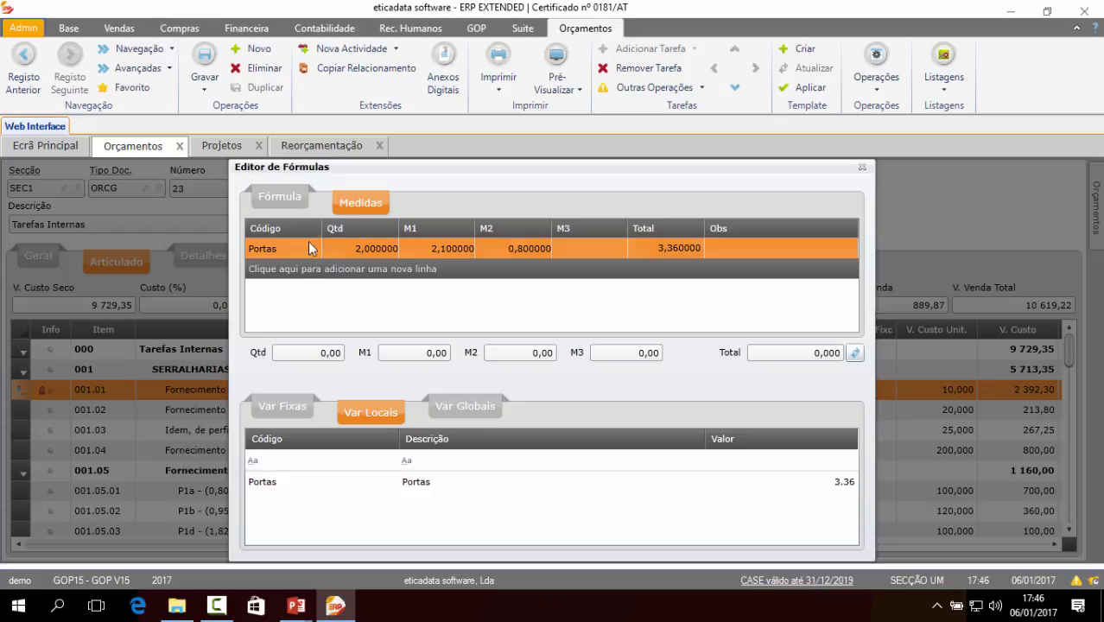
click(281, 202)
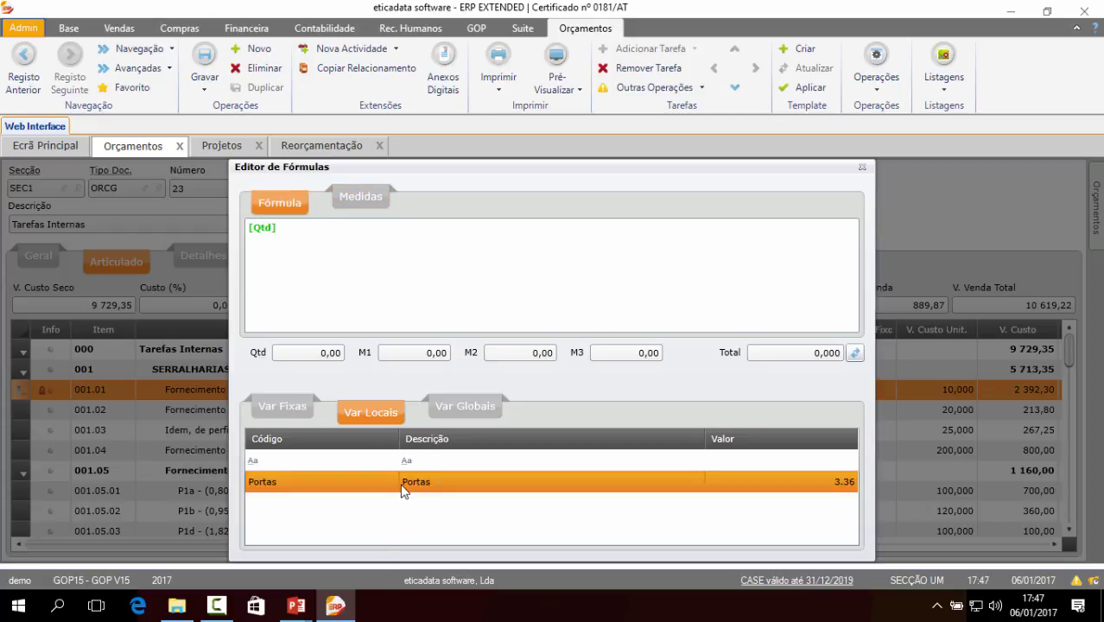
drag(404, 484, 411, 313)
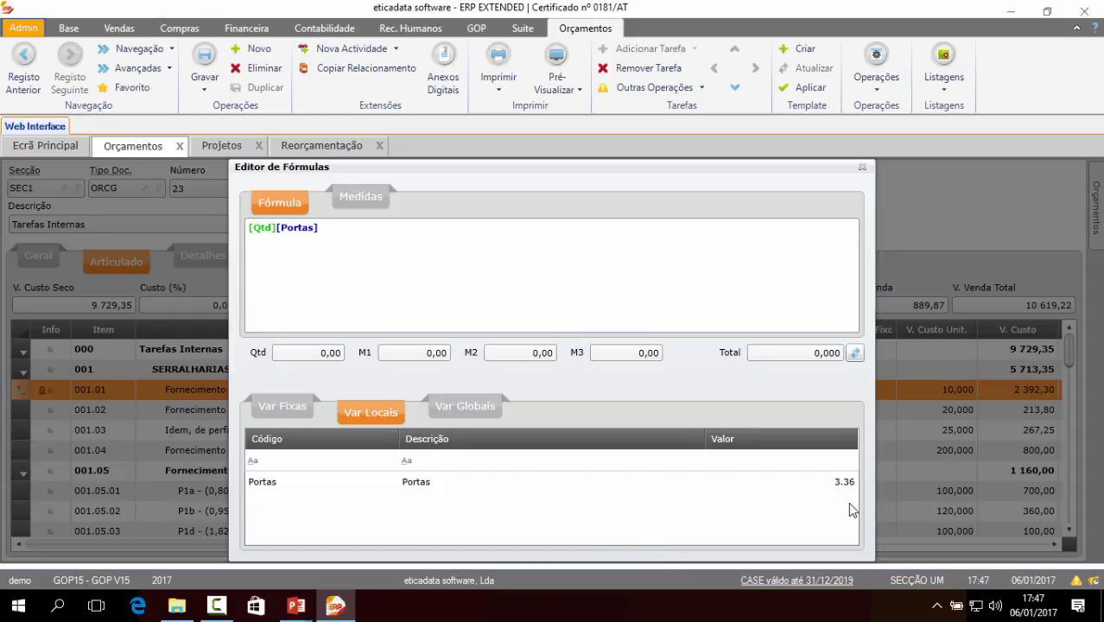
click(816, 486)
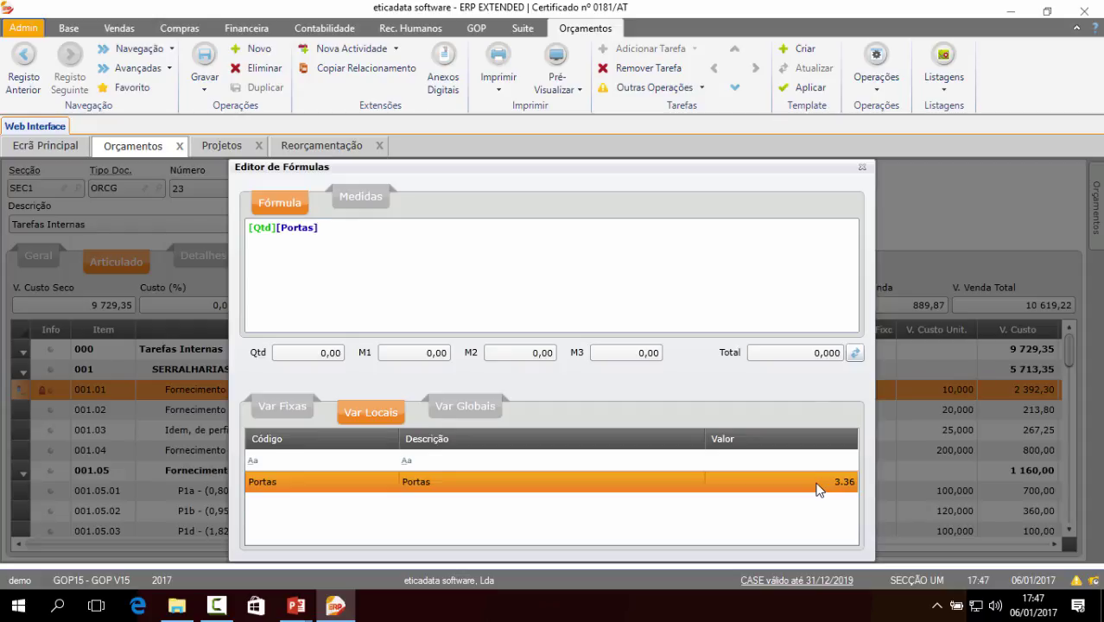
click(815, 486)
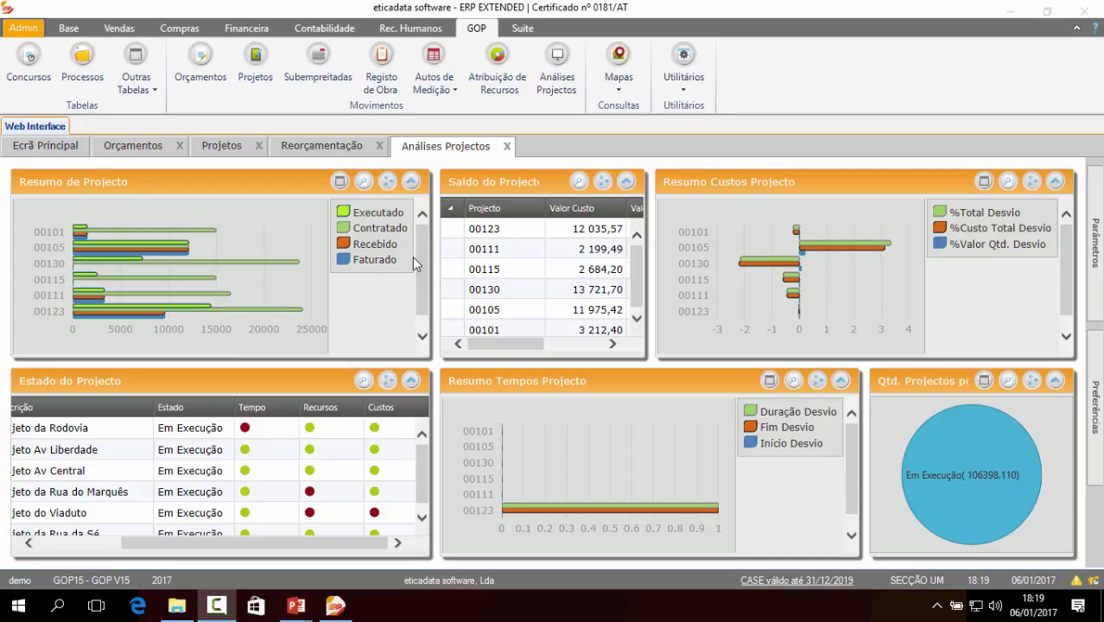
Check the Estado filter in the parameters of the project analyses and close them
click(1093, 246)
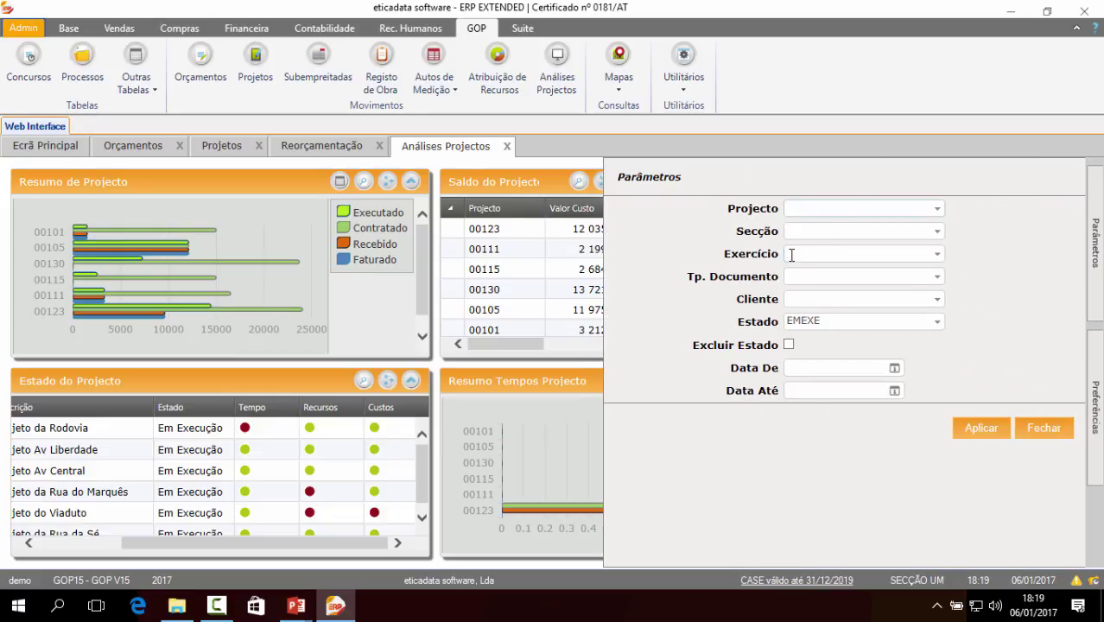
click(821, 322)
click(1056, 429)
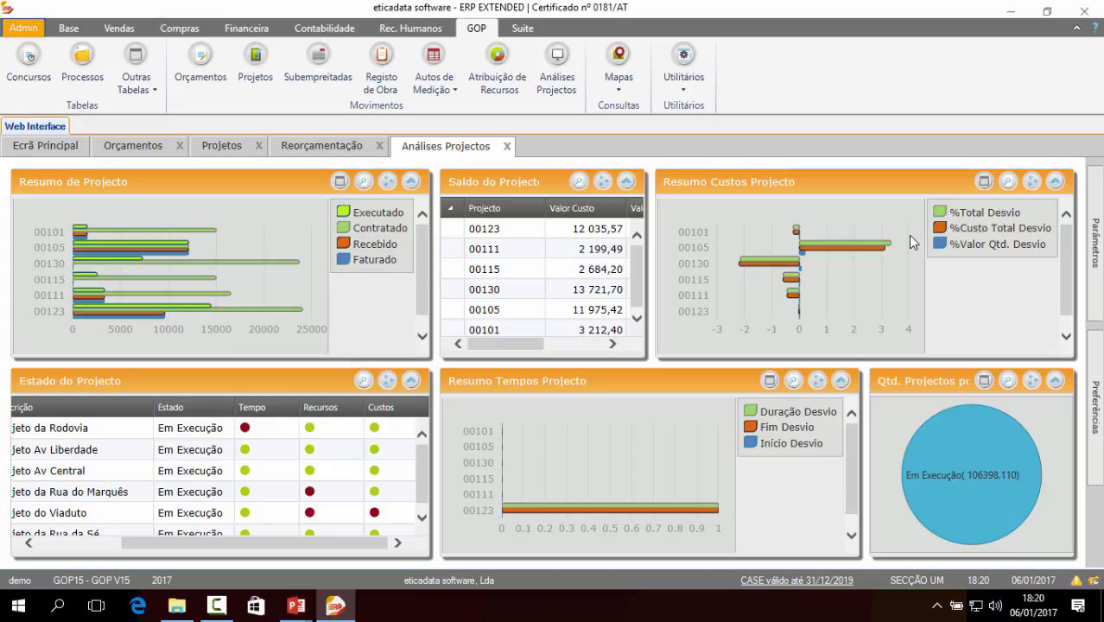
Show Resumo Custos Projecto and Resumo de Projecto as tables and examine their columns together with those of Saldo do Projecto
click(984, 181)
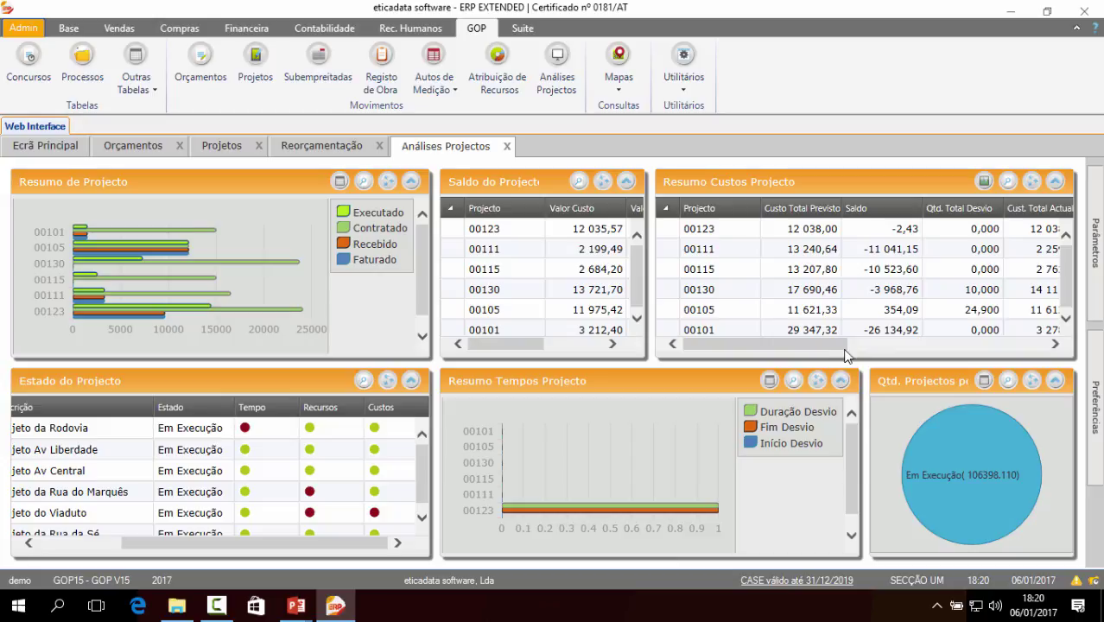
drag(826, 345, 1021, 350)
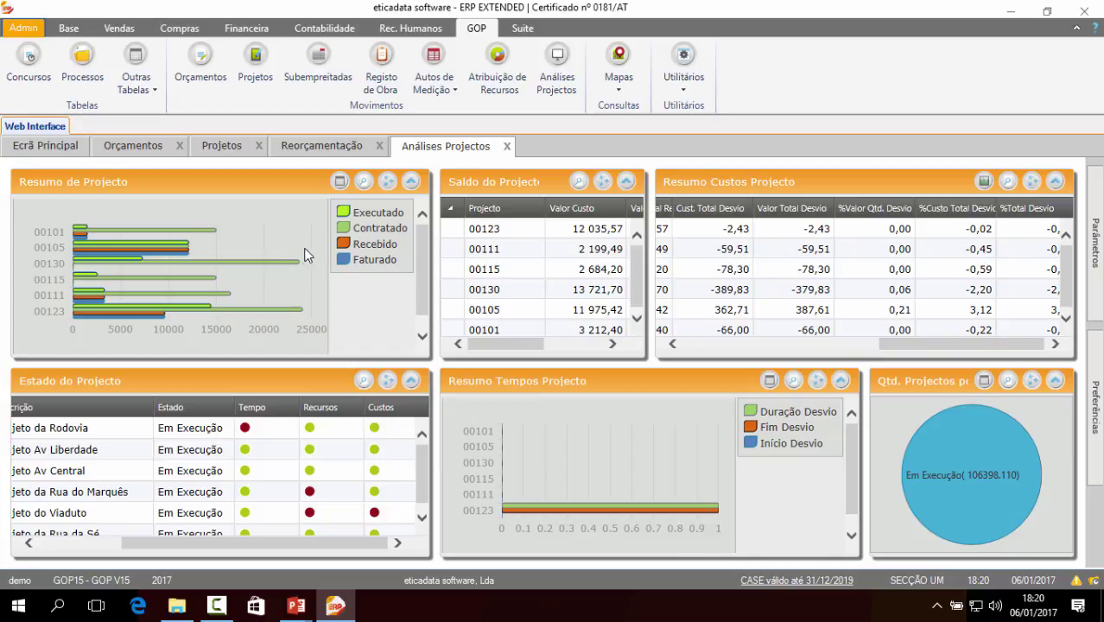
click(339, 181)
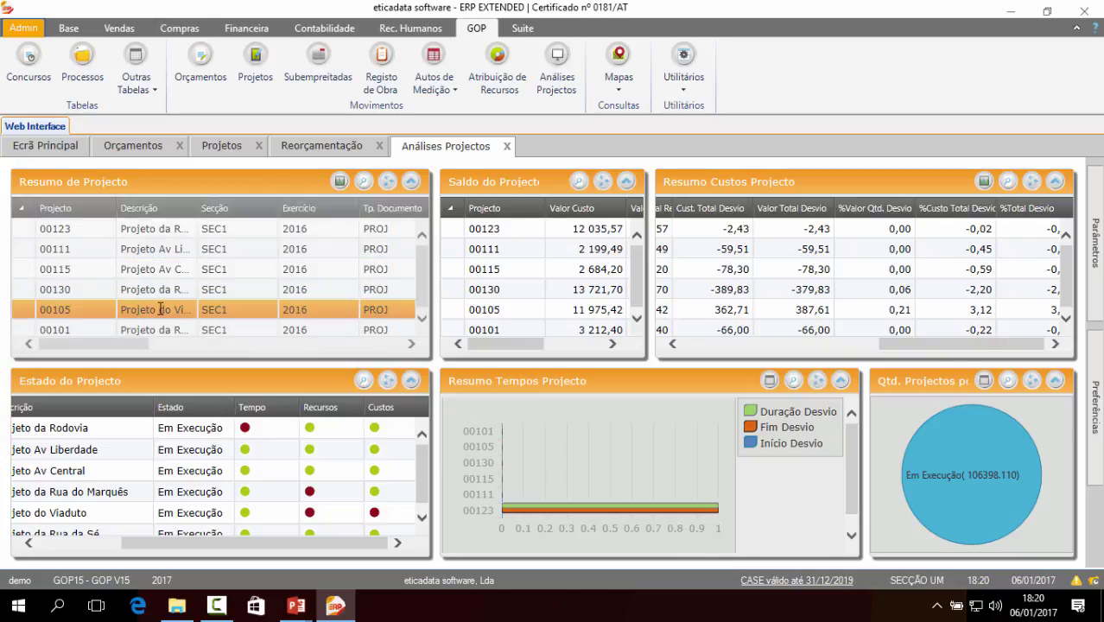
drag(102, 338, 366, 354)
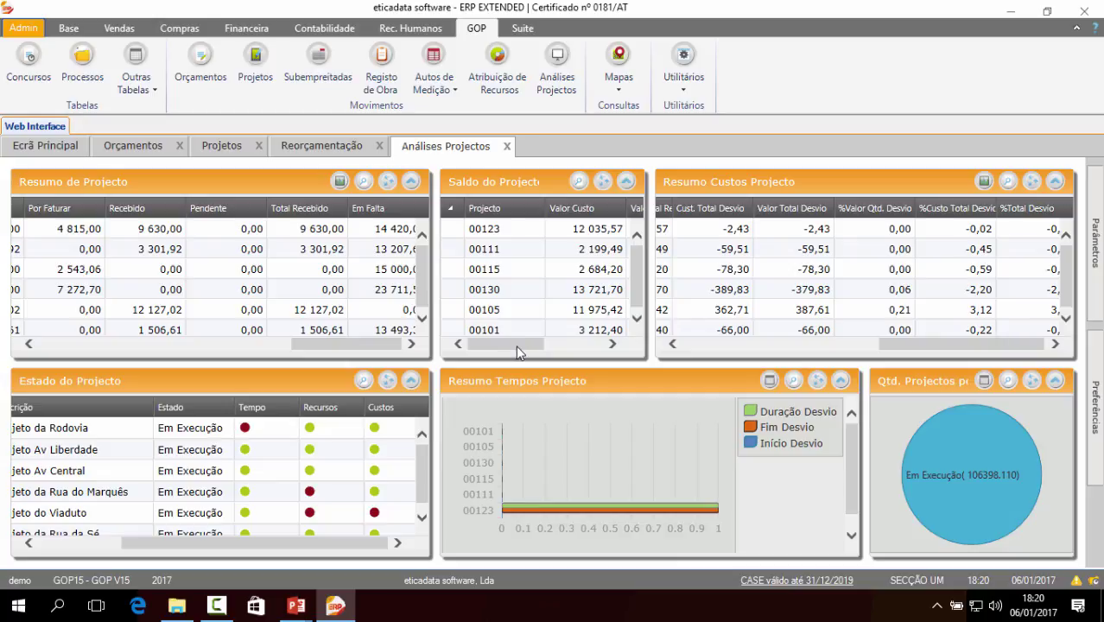
drag(517, 344, 603, 343)
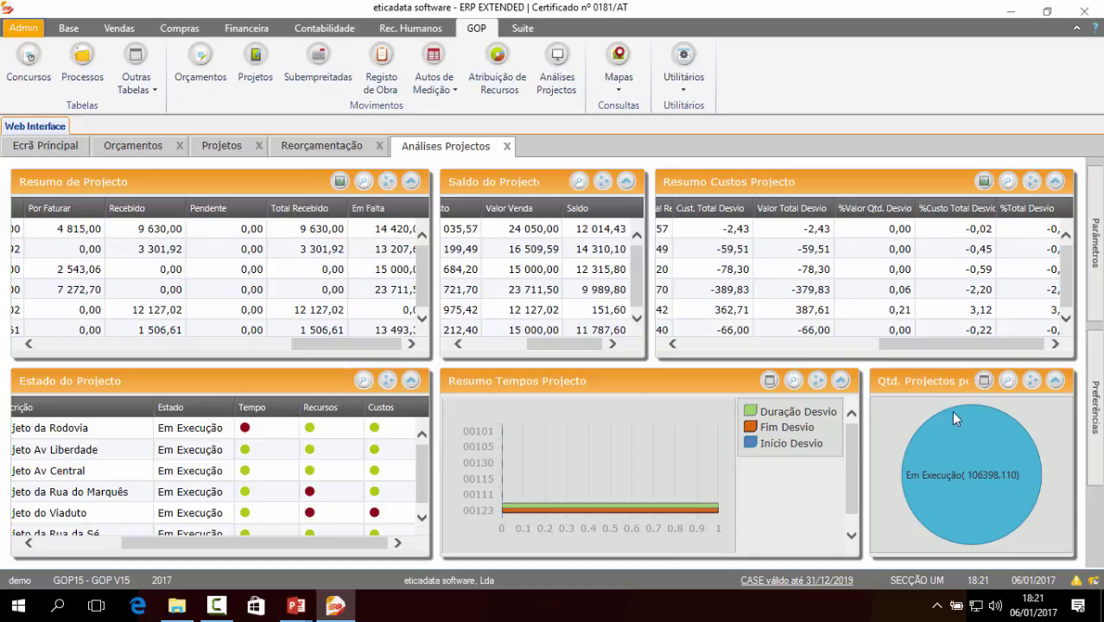
Show Resumo Tempos Projecto as a table and examine its actual dates, durations and deviations
click(774, 383)
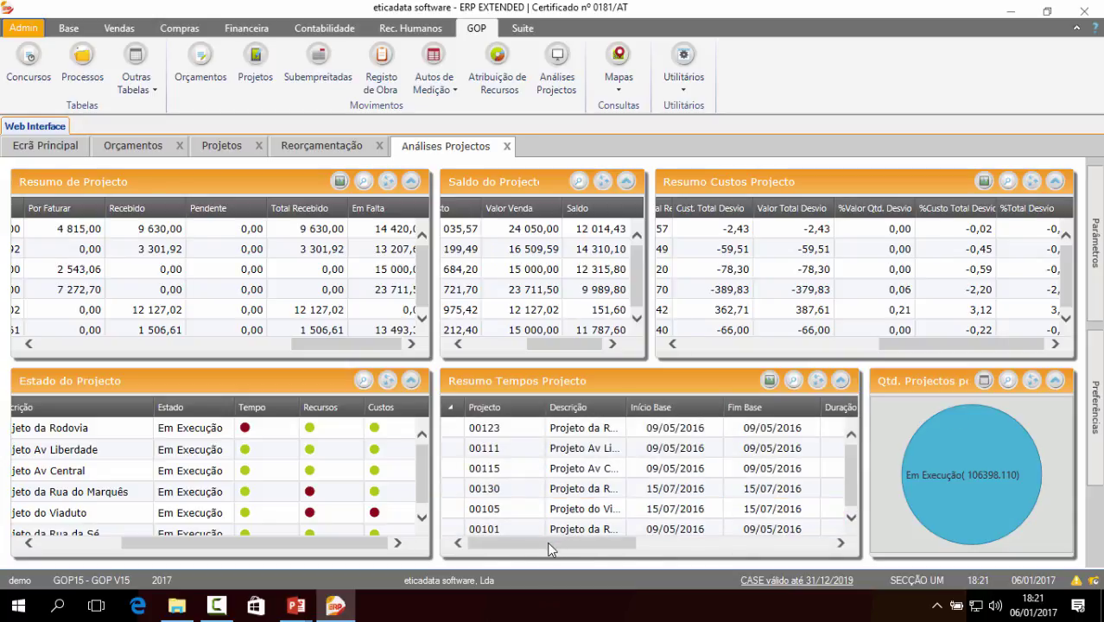
drag(553, 543, 759, 553)
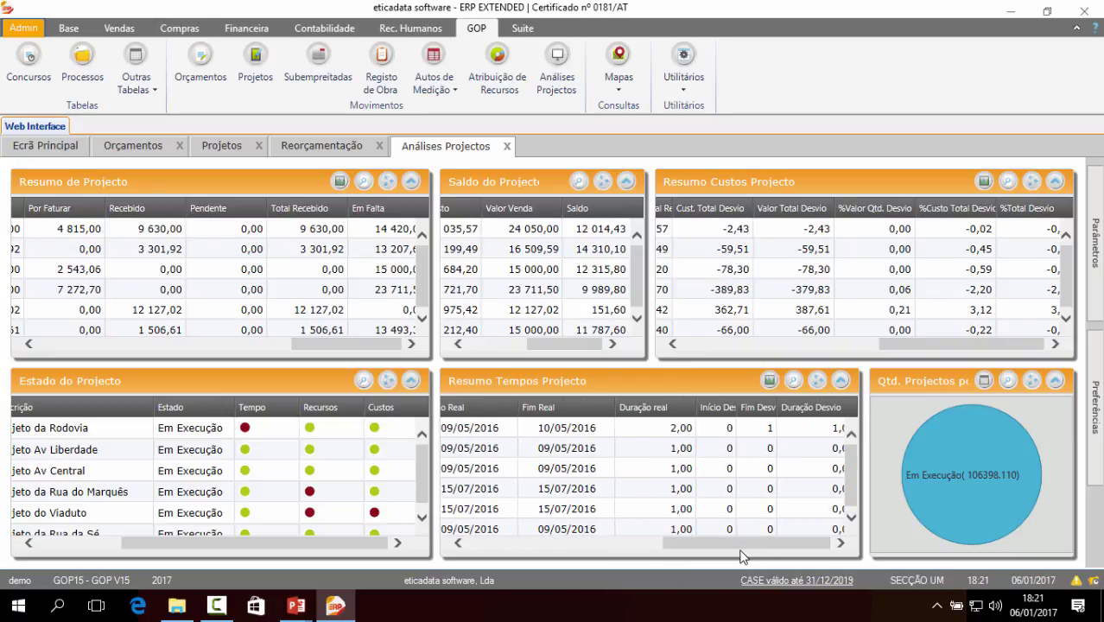
click(607, 529)
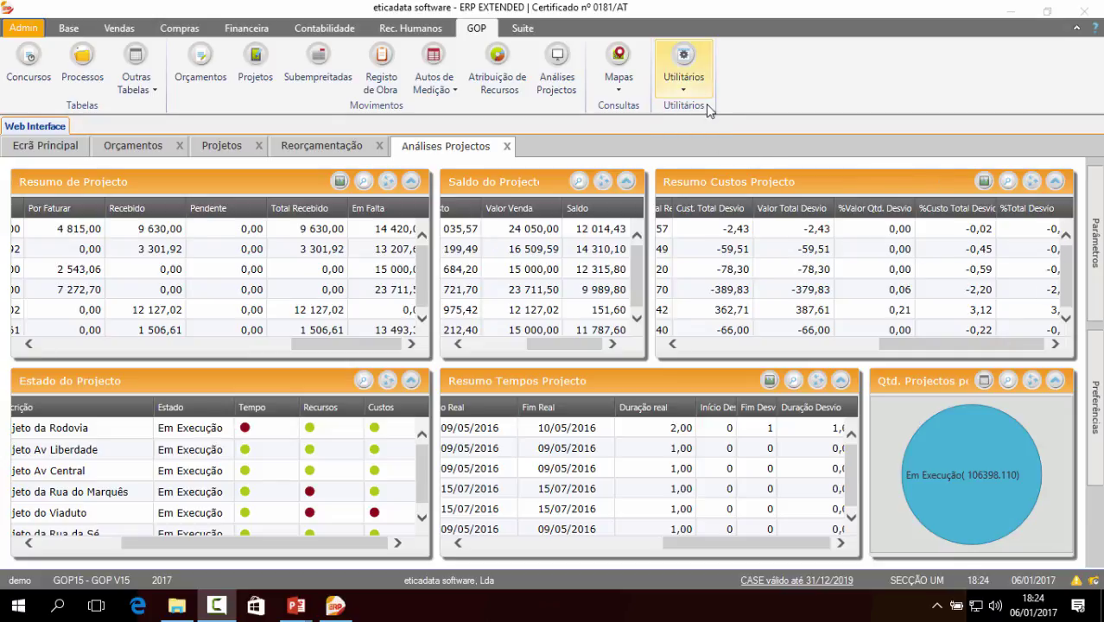
Browse the available GOP project maps
click(621, 91)
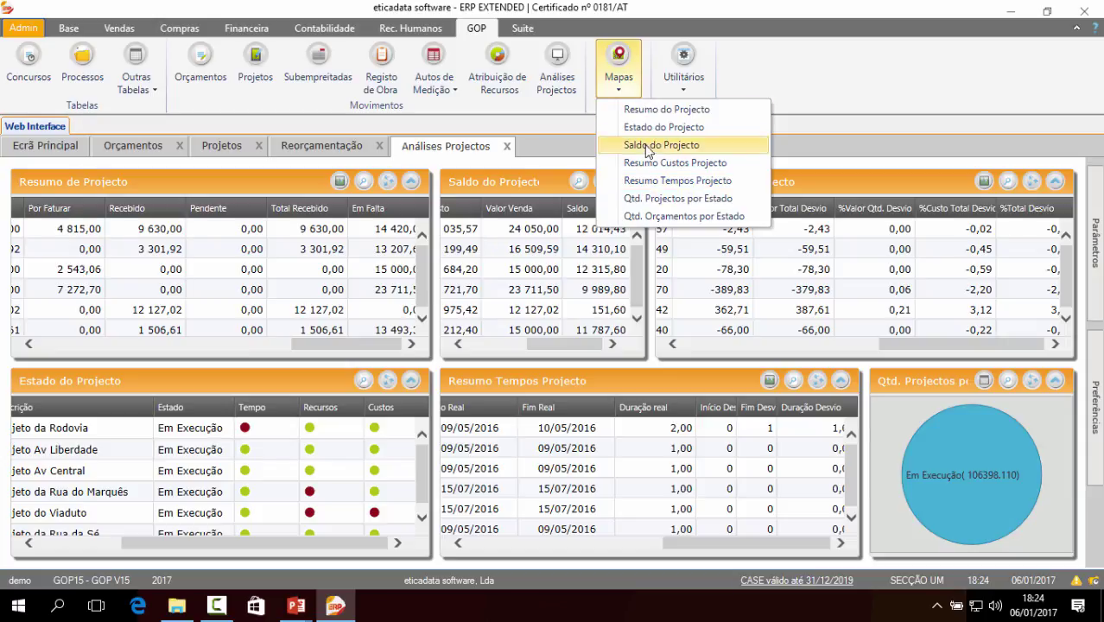